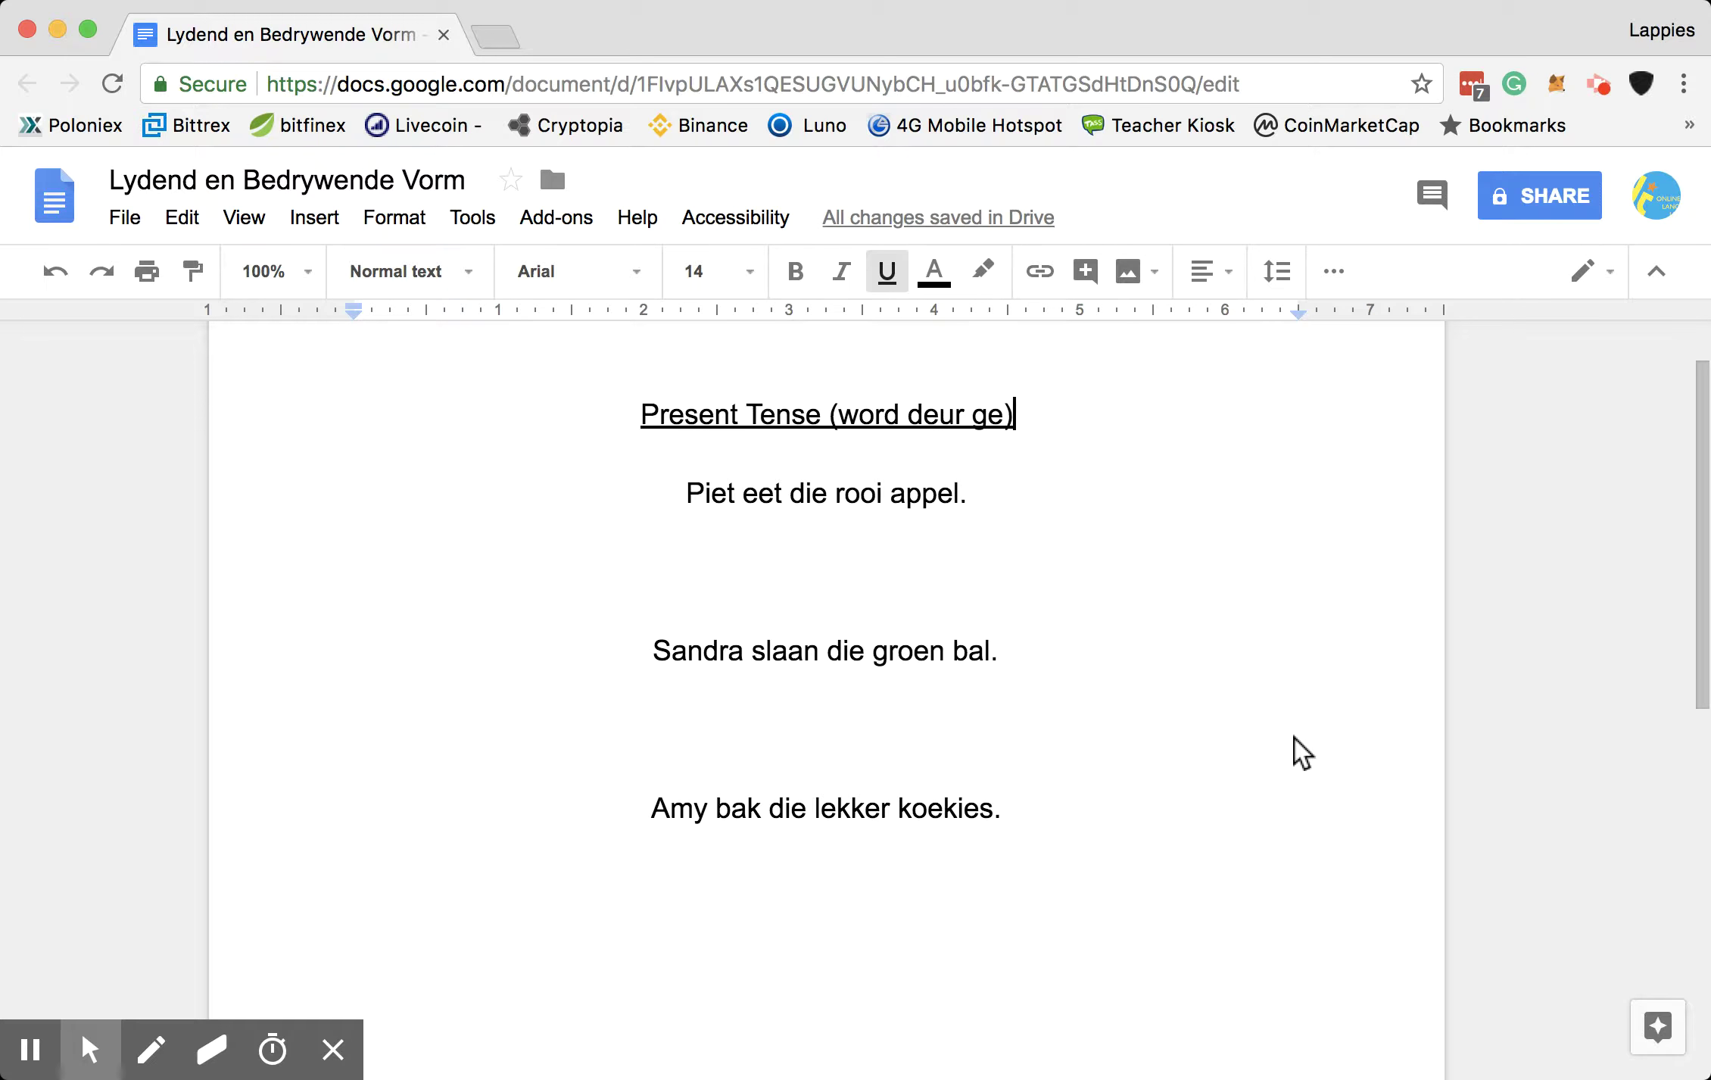
# - Underline the object "die rooi appel." in the first present tense sentence
pyautogui.scroll(2, 1303, 754)
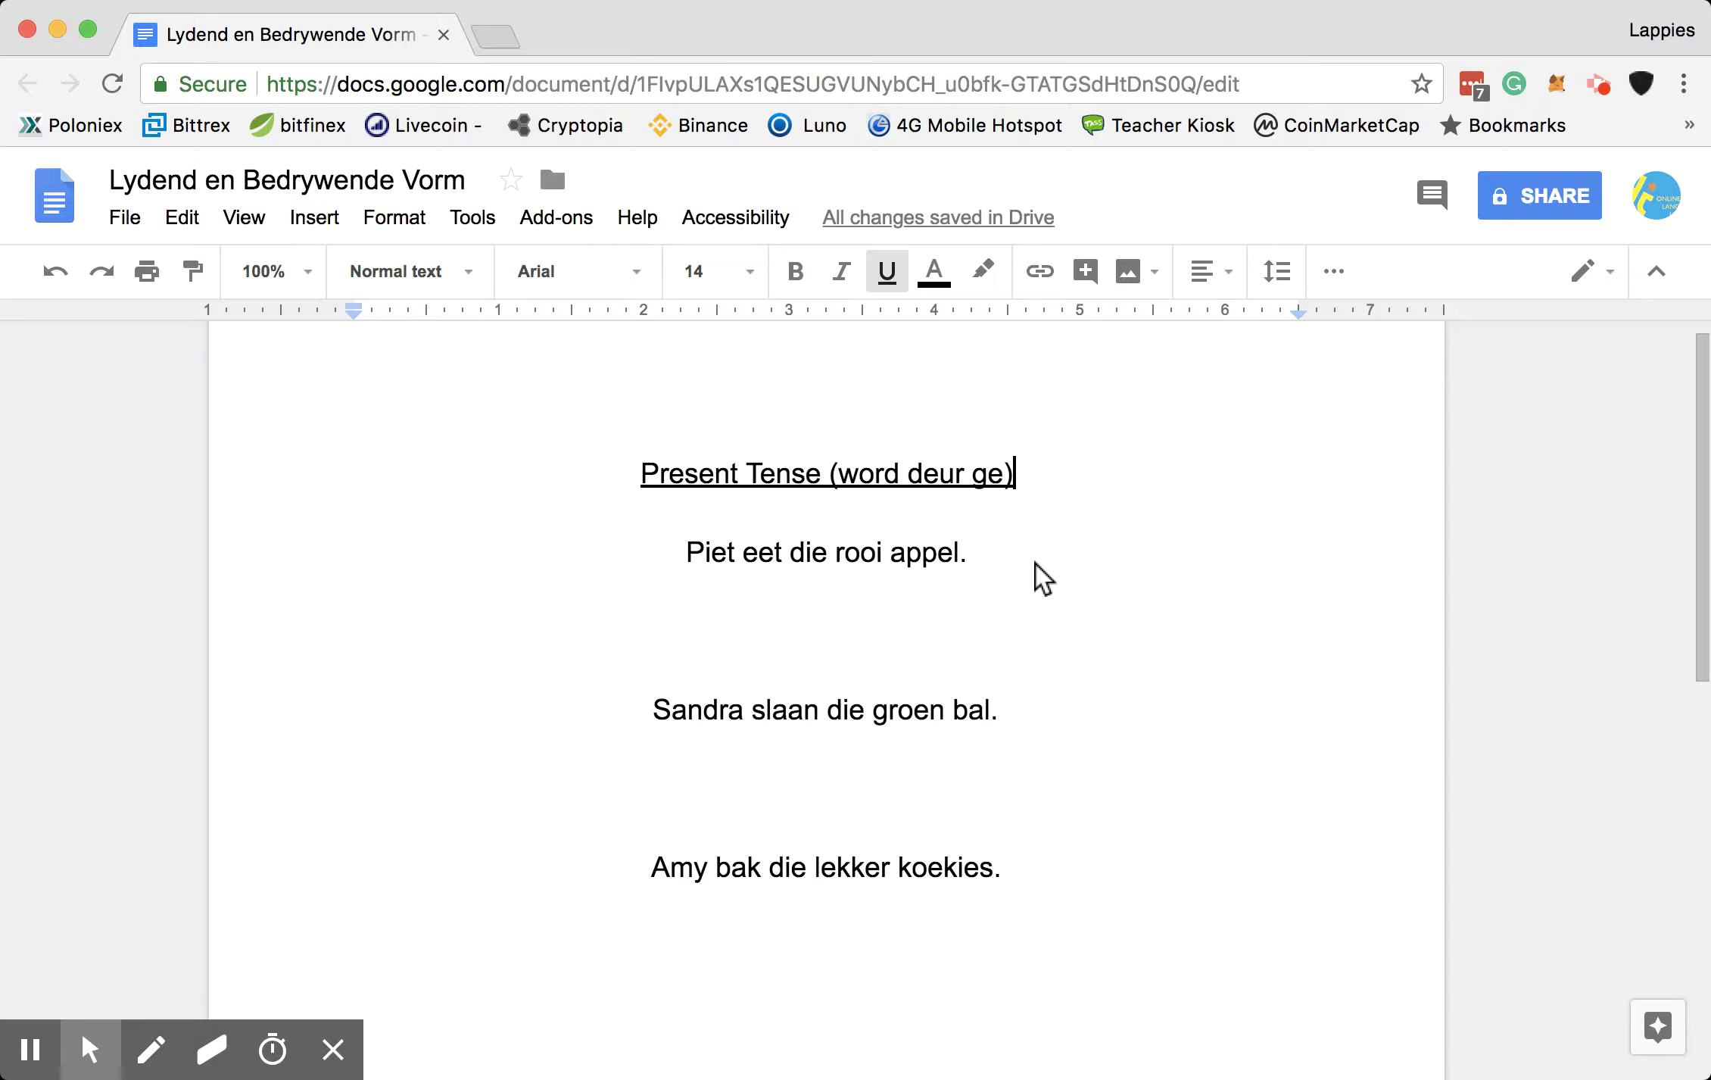
pyautogui.click(956, 559)
pyautogui.moveTo(966, 560); pyautogui.dragTo(791, 564)
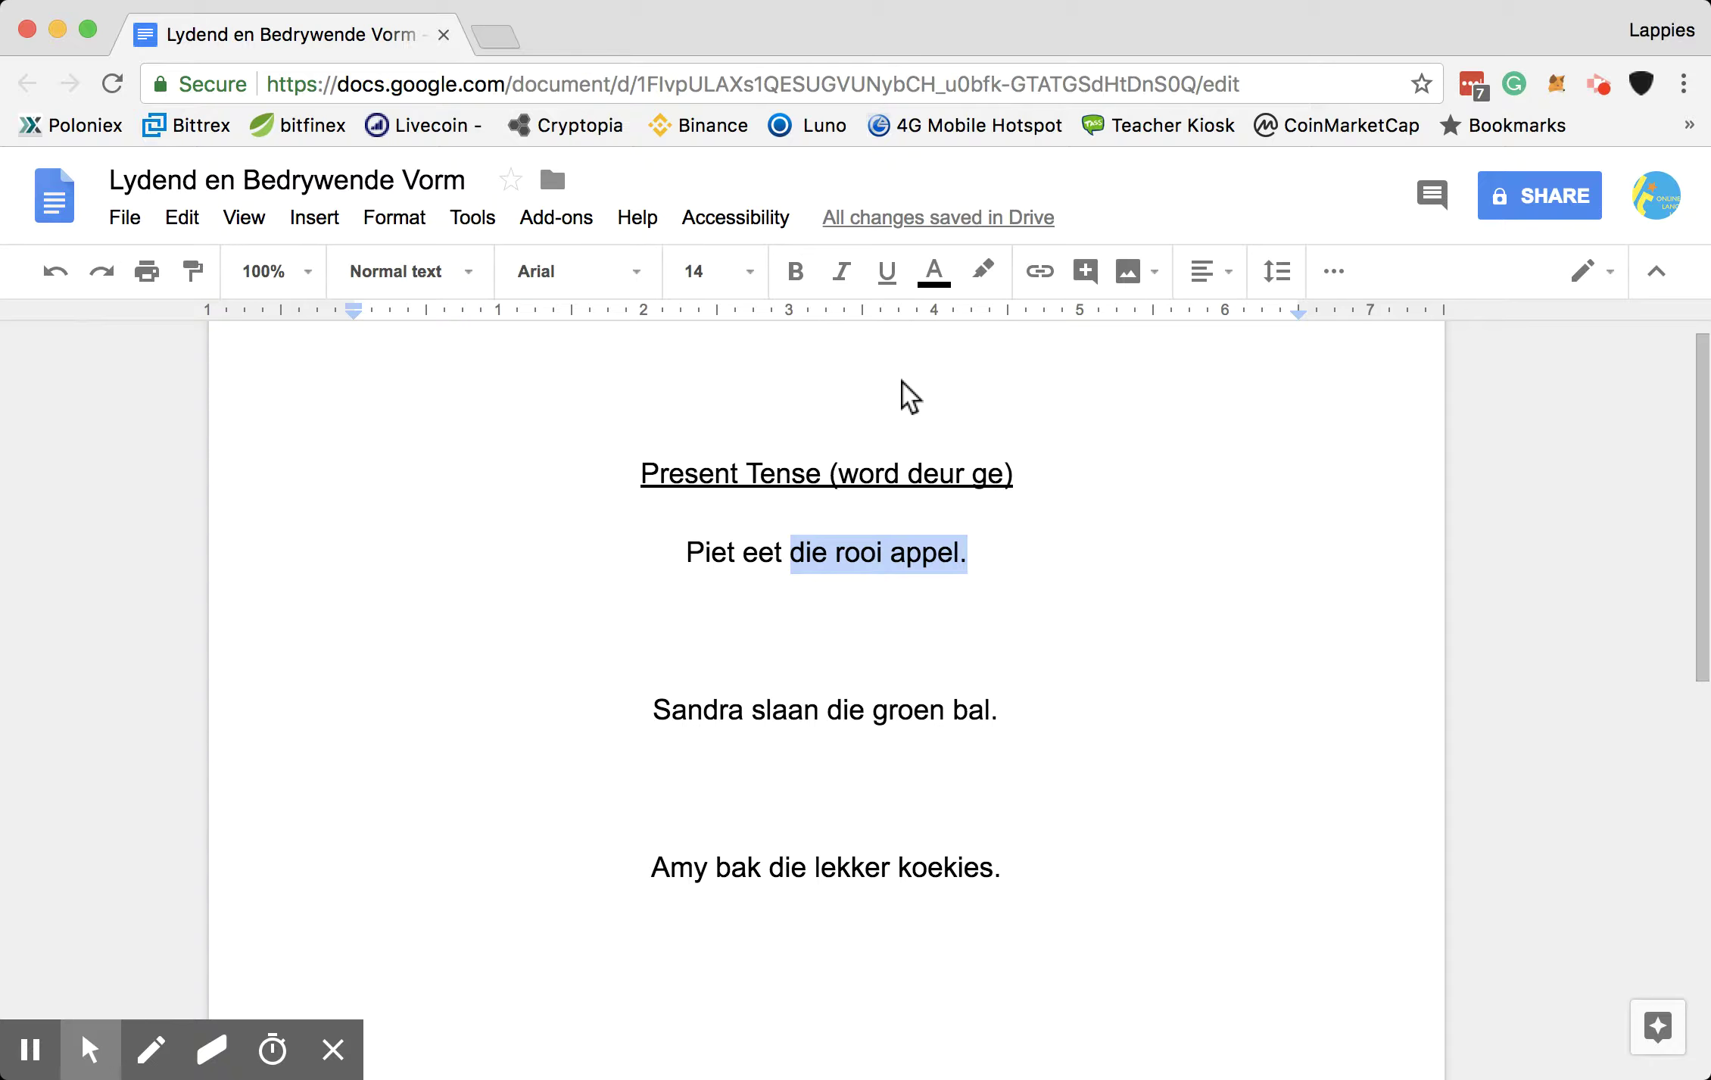
pyautogui.click(887, 271)
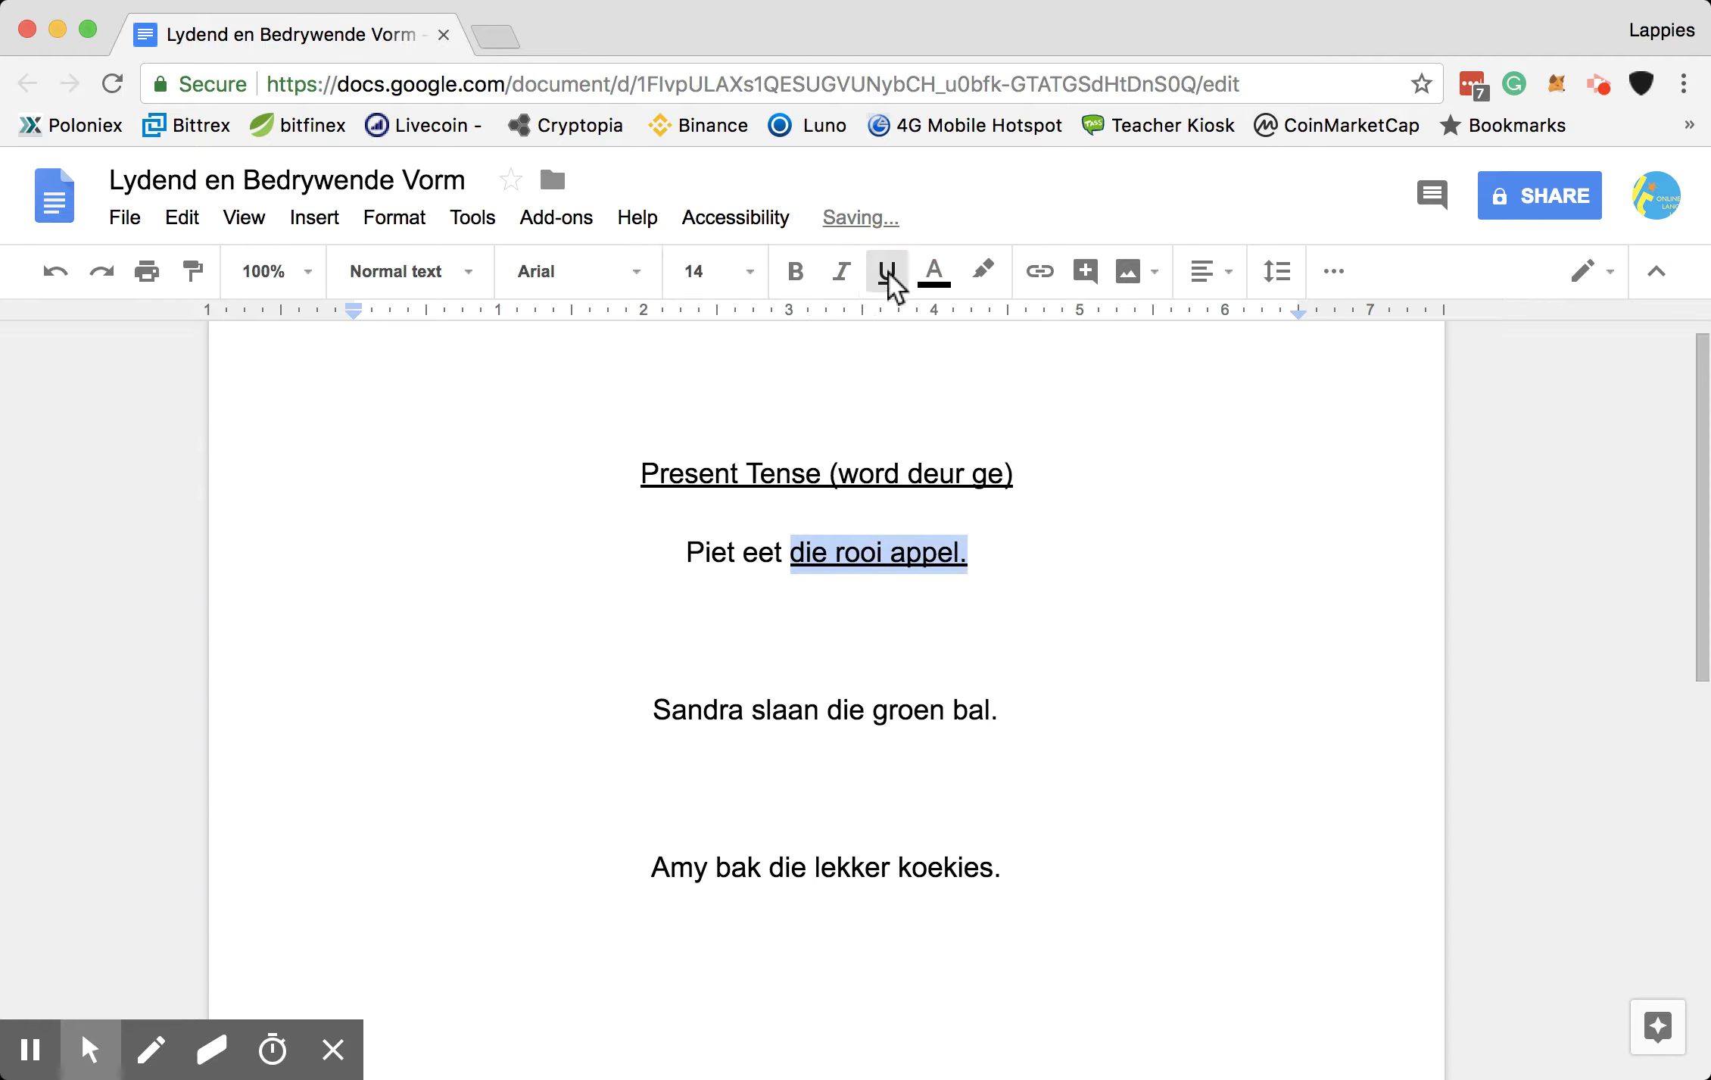
# - On a new line below the first sentence, write its passive form: "Die rooi appel word deur", the subject's name, and "geëet."
pyautogui.doubleClick(985, 556)
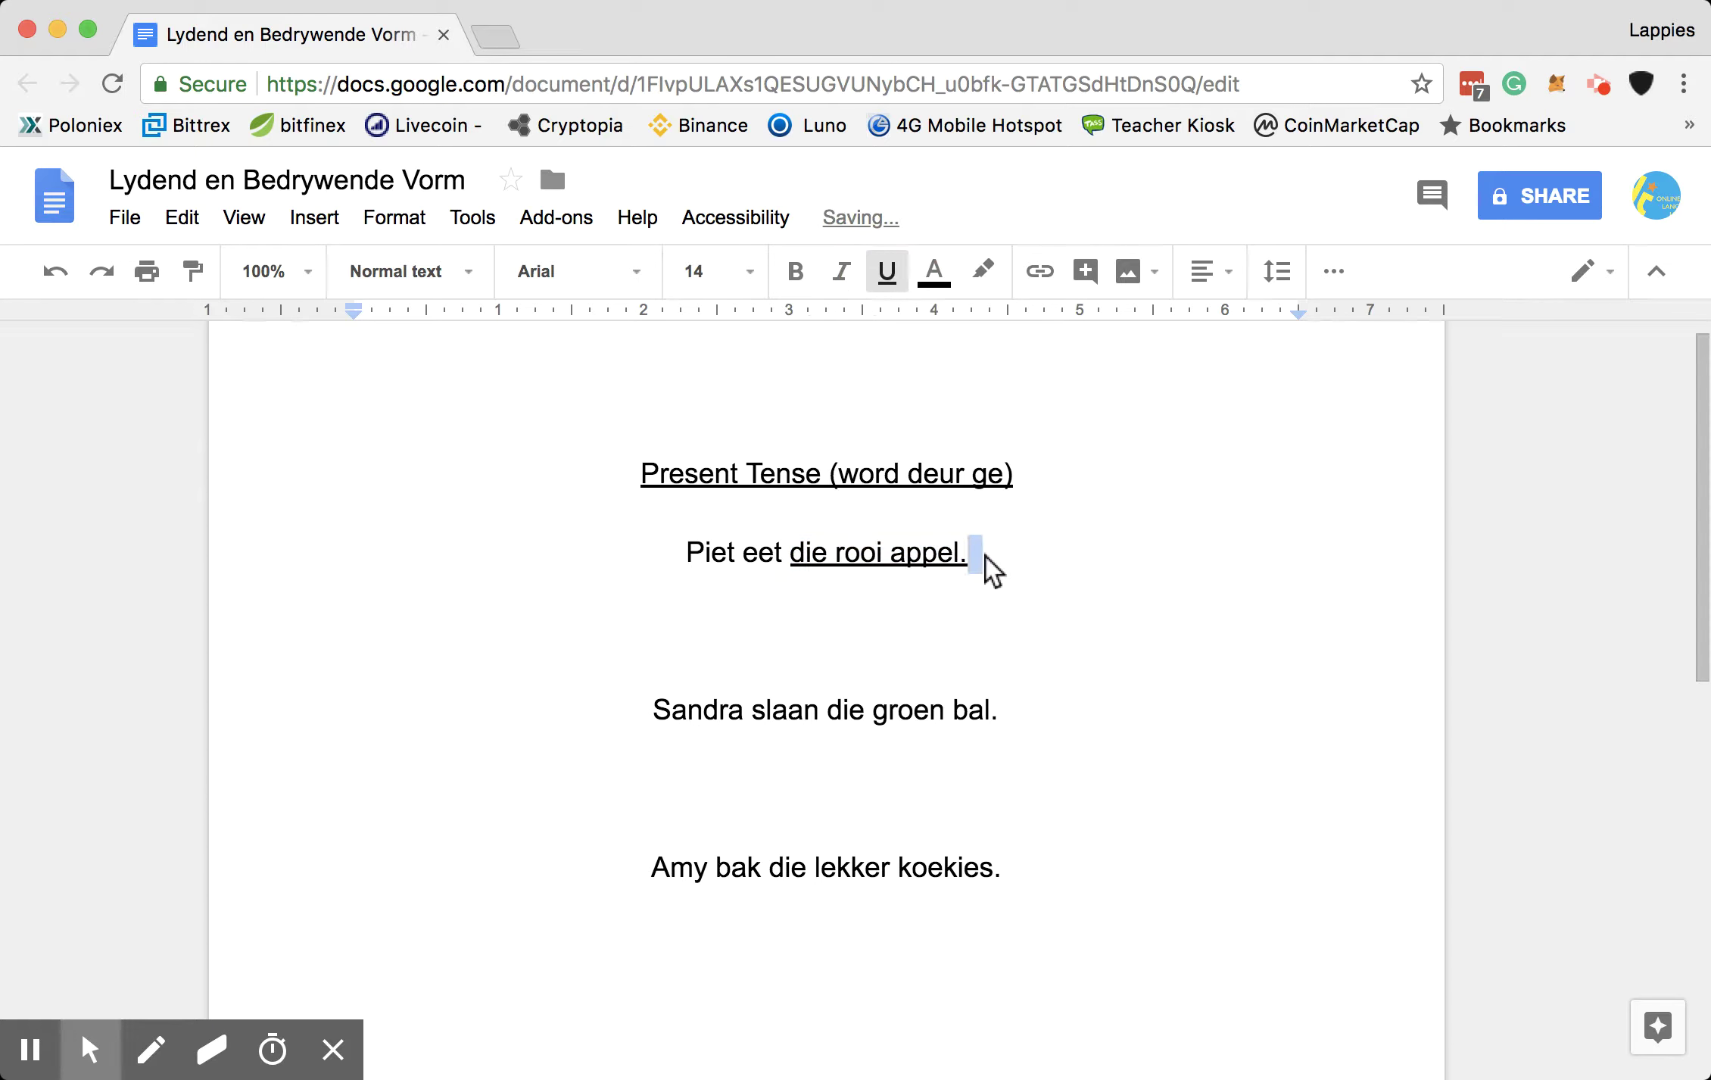
pyautogui.press('Return')
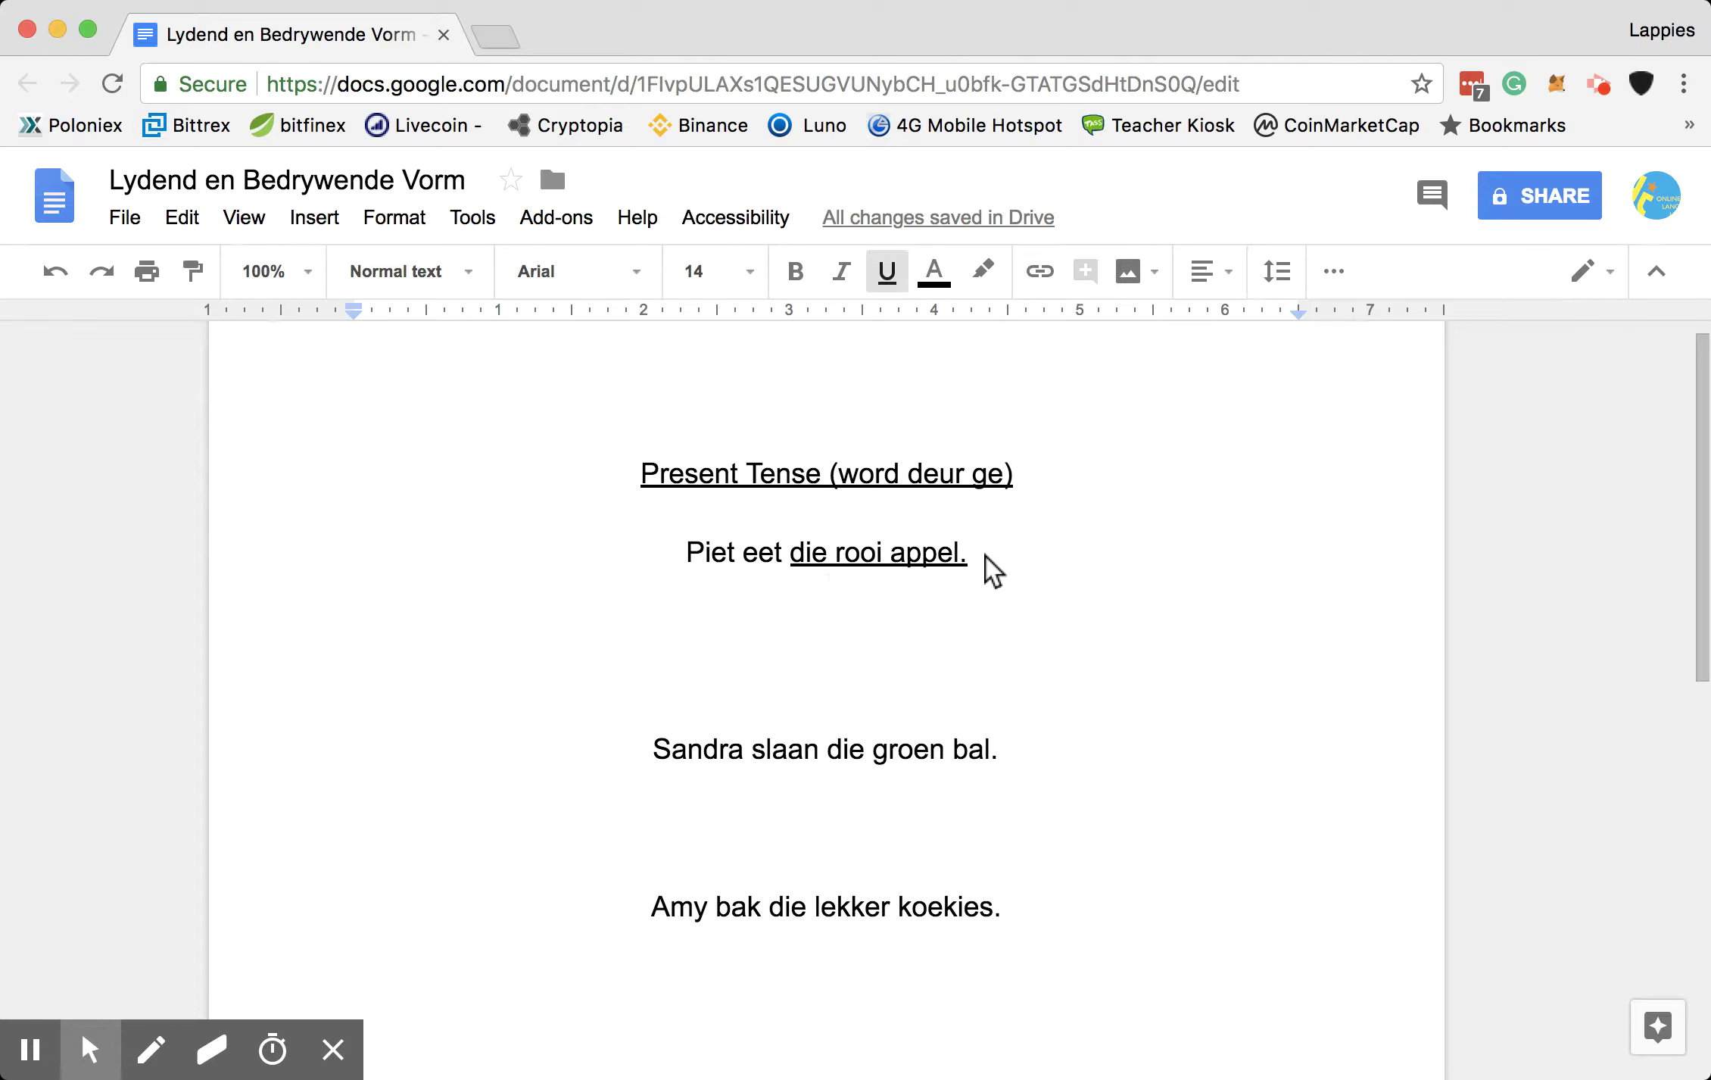
pyautogui.write('Die roo')
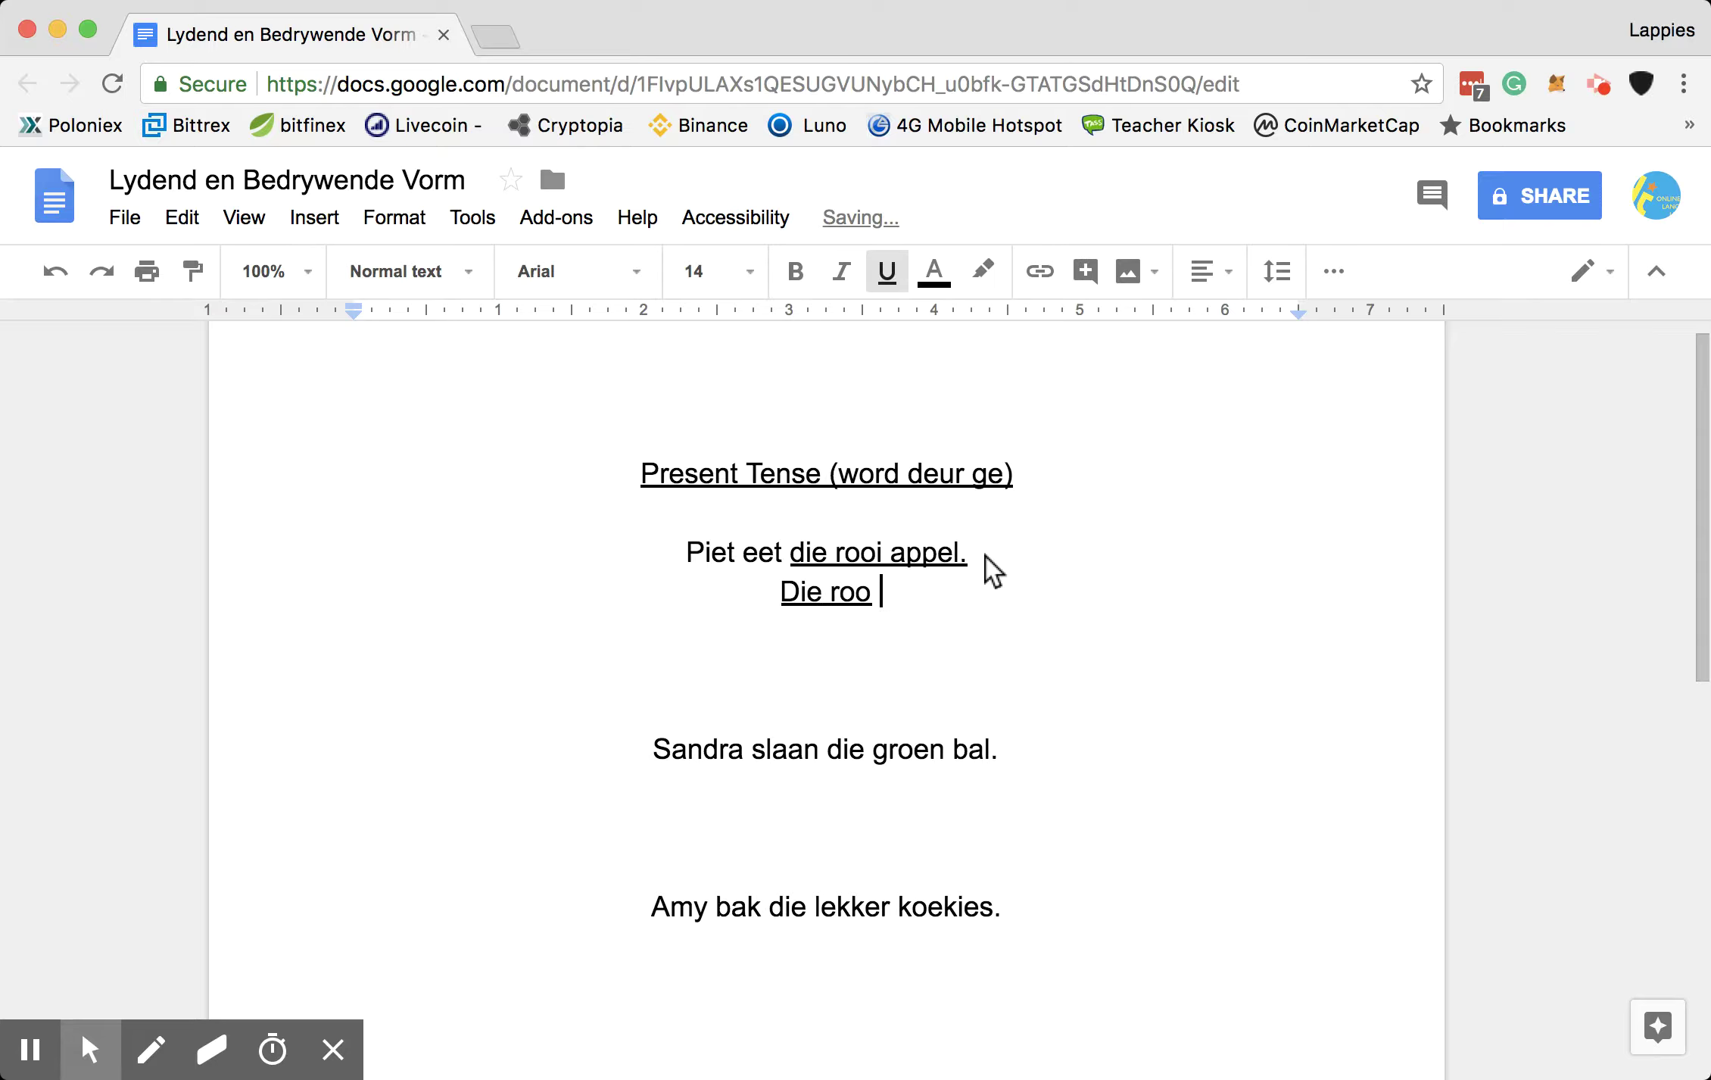
pyautogui.press('BackSpace')
pyautogui.write('i appel ')
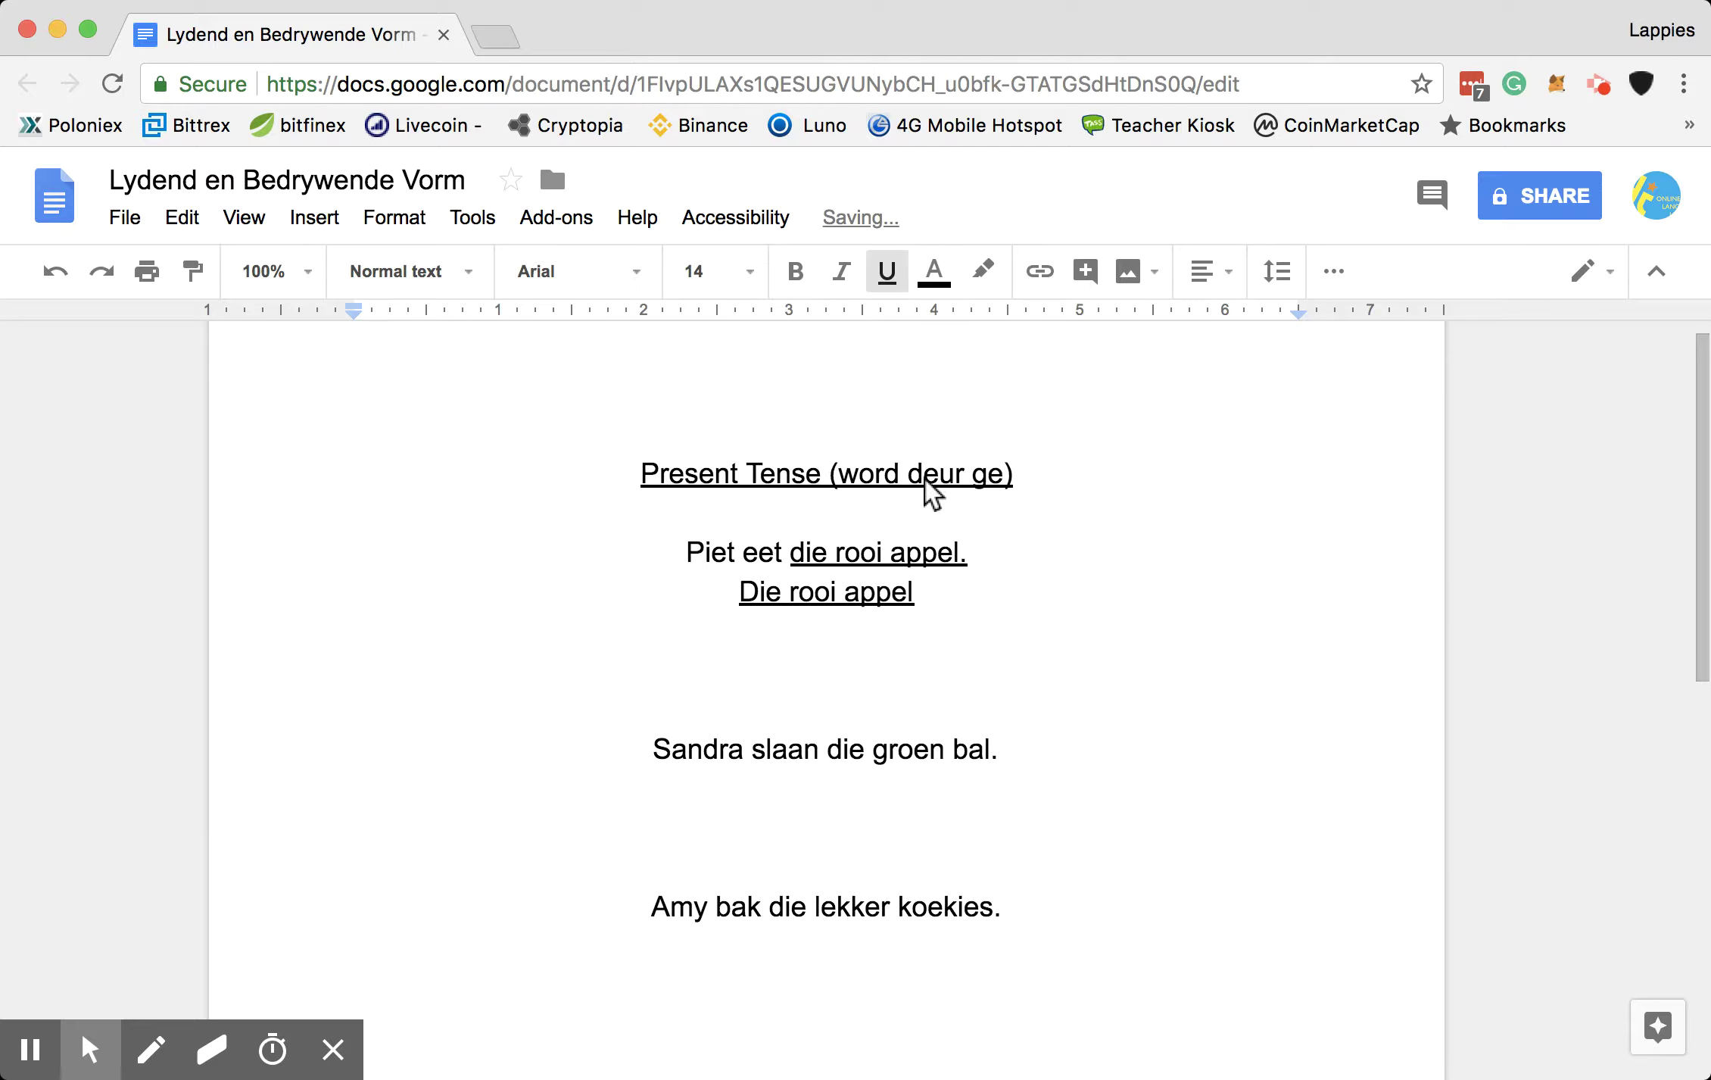
pyautogui.write('wor')
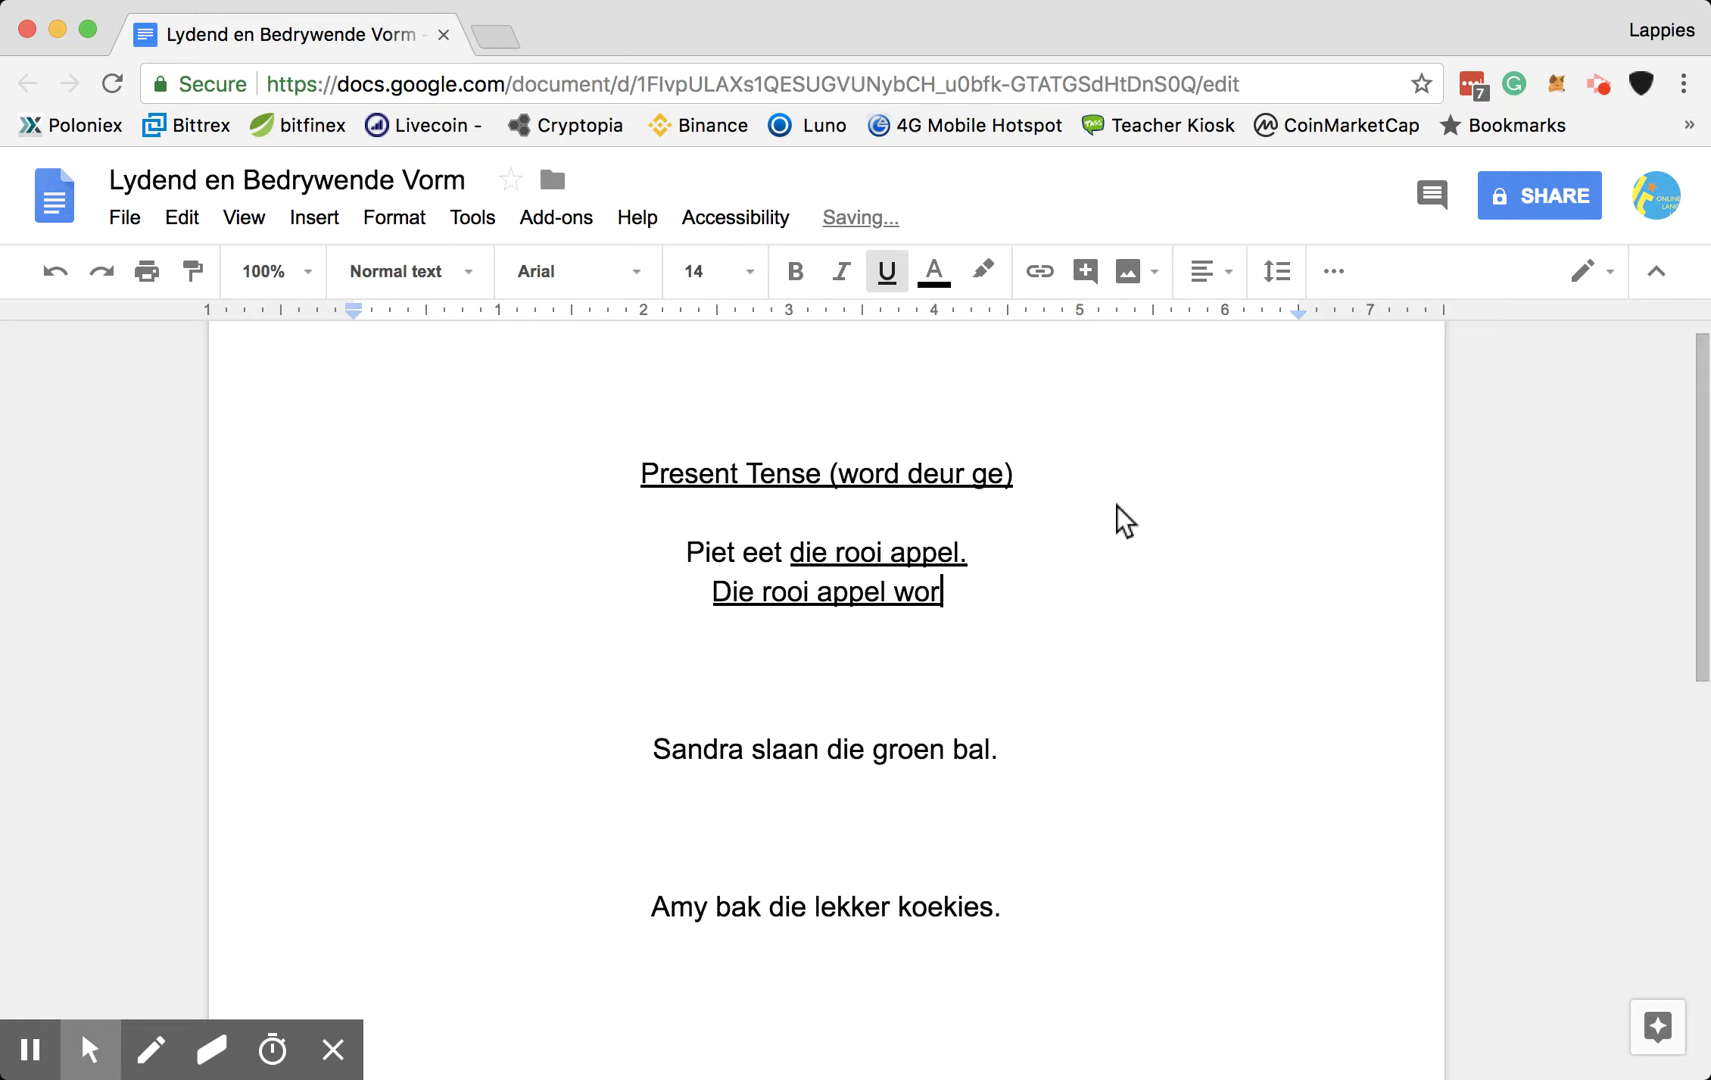
pyautogui.write('d derur')
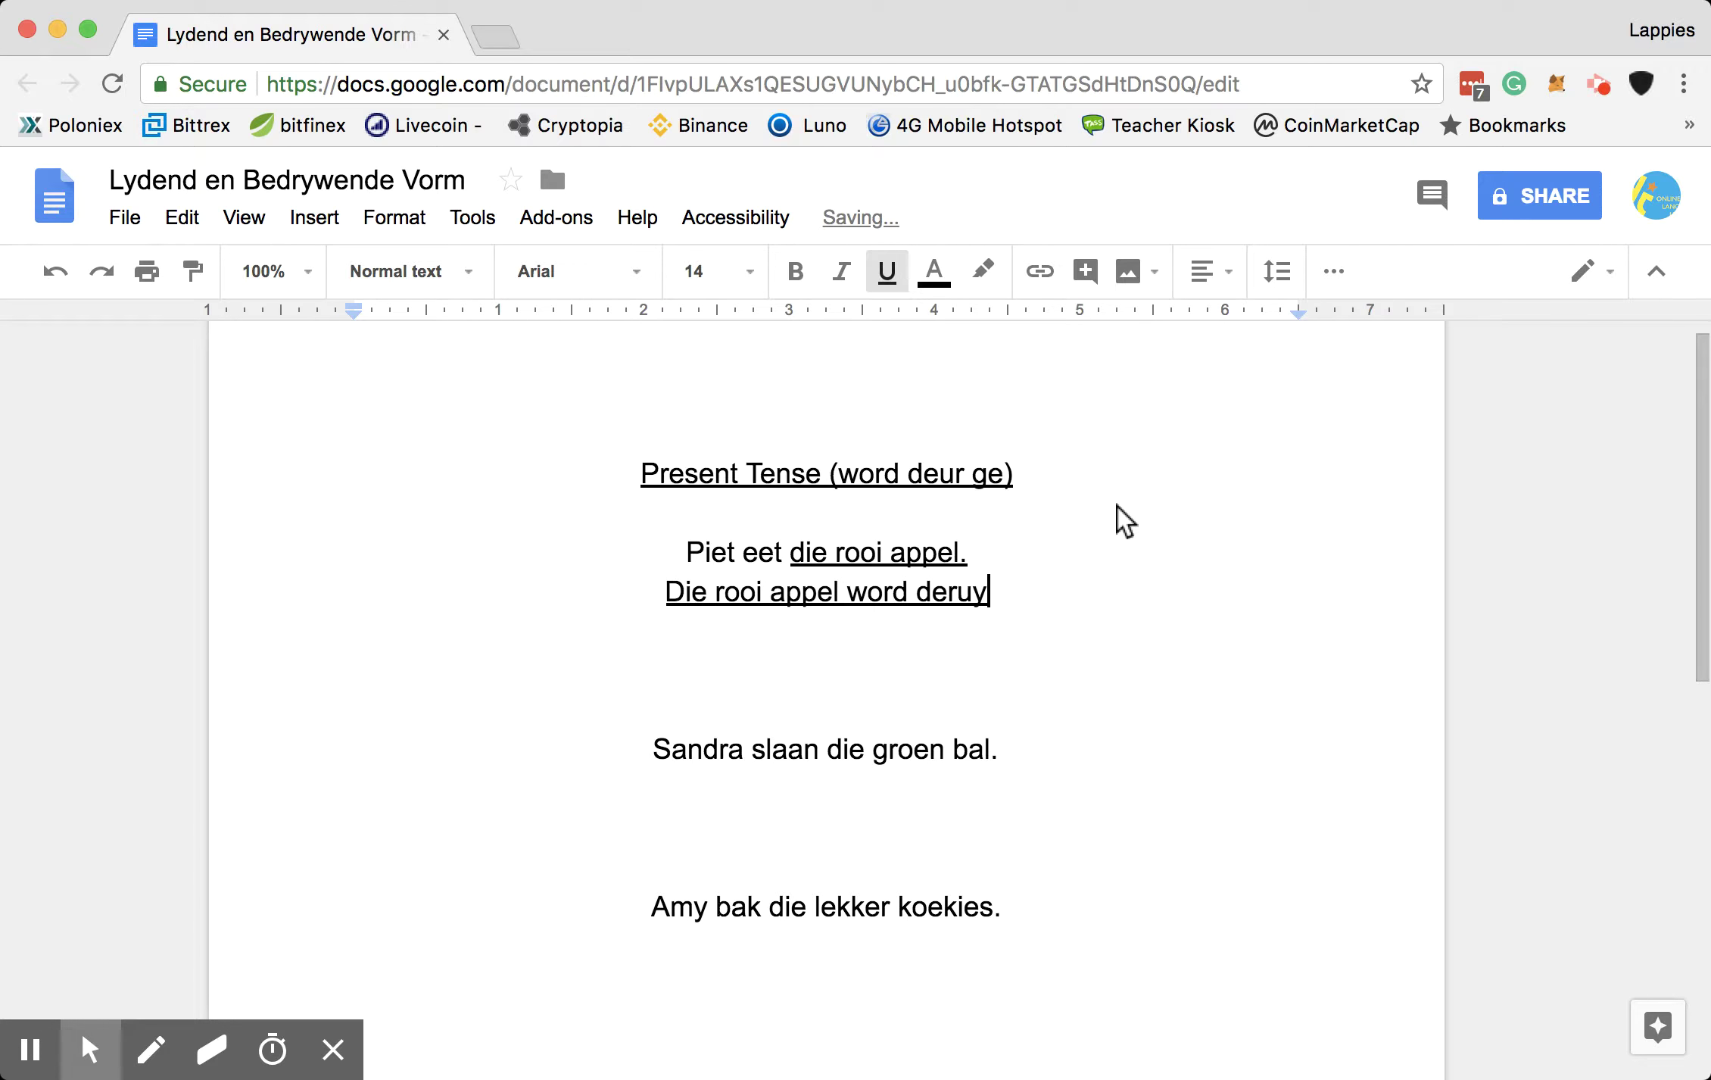
pyautogui.press('BackSpace')
pyautogui.press('BackSpace')
pyautogui.press('BackSpace')
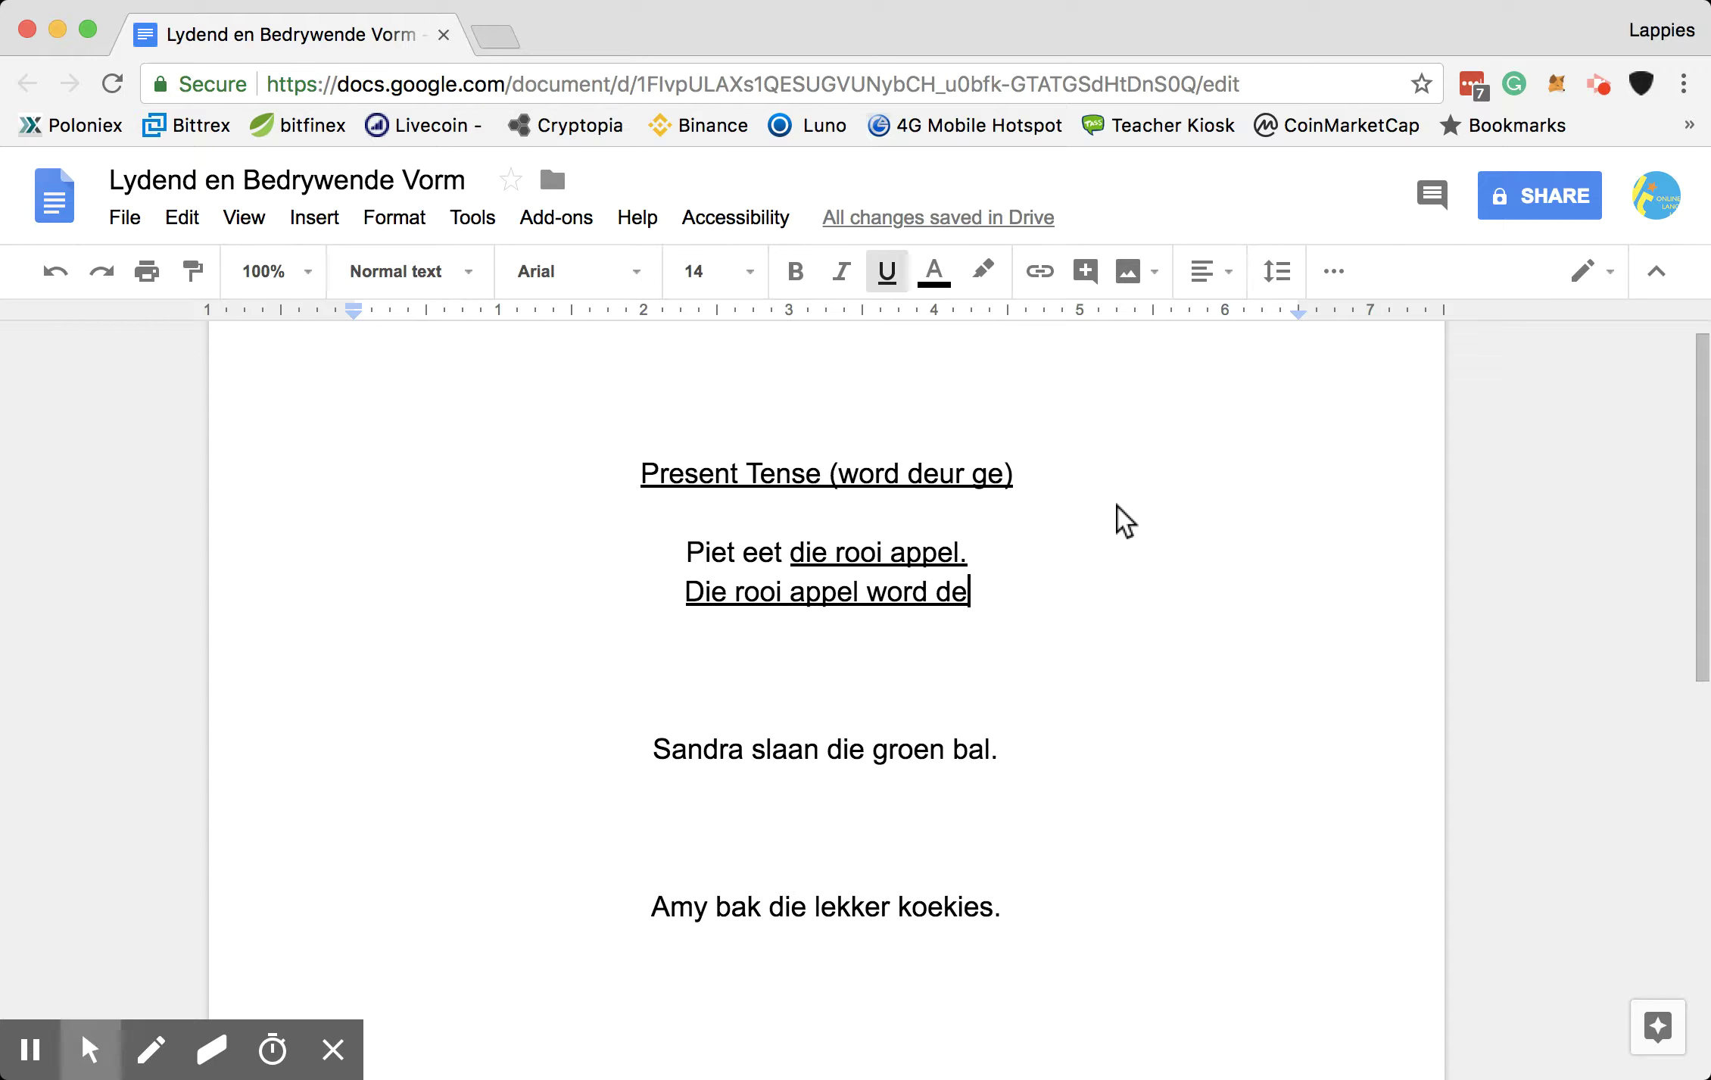
pyautogui.write('u')
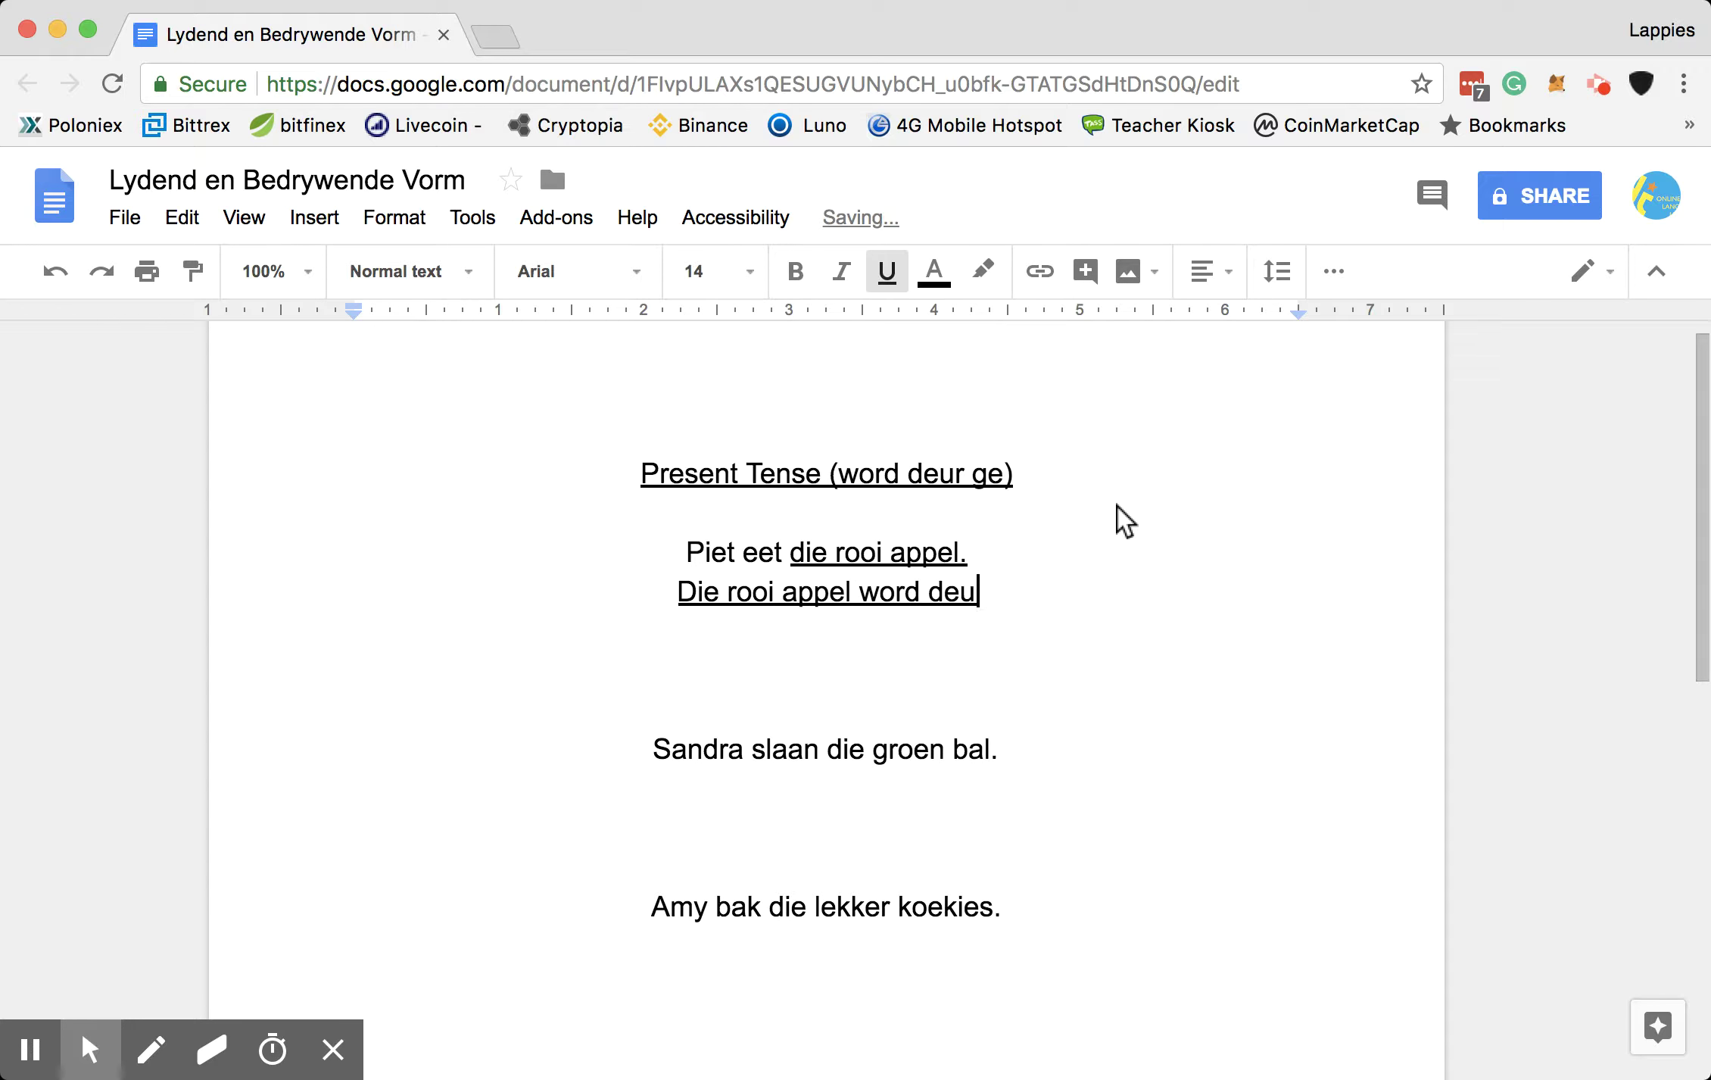
pyautogui.write('r Piet ge')
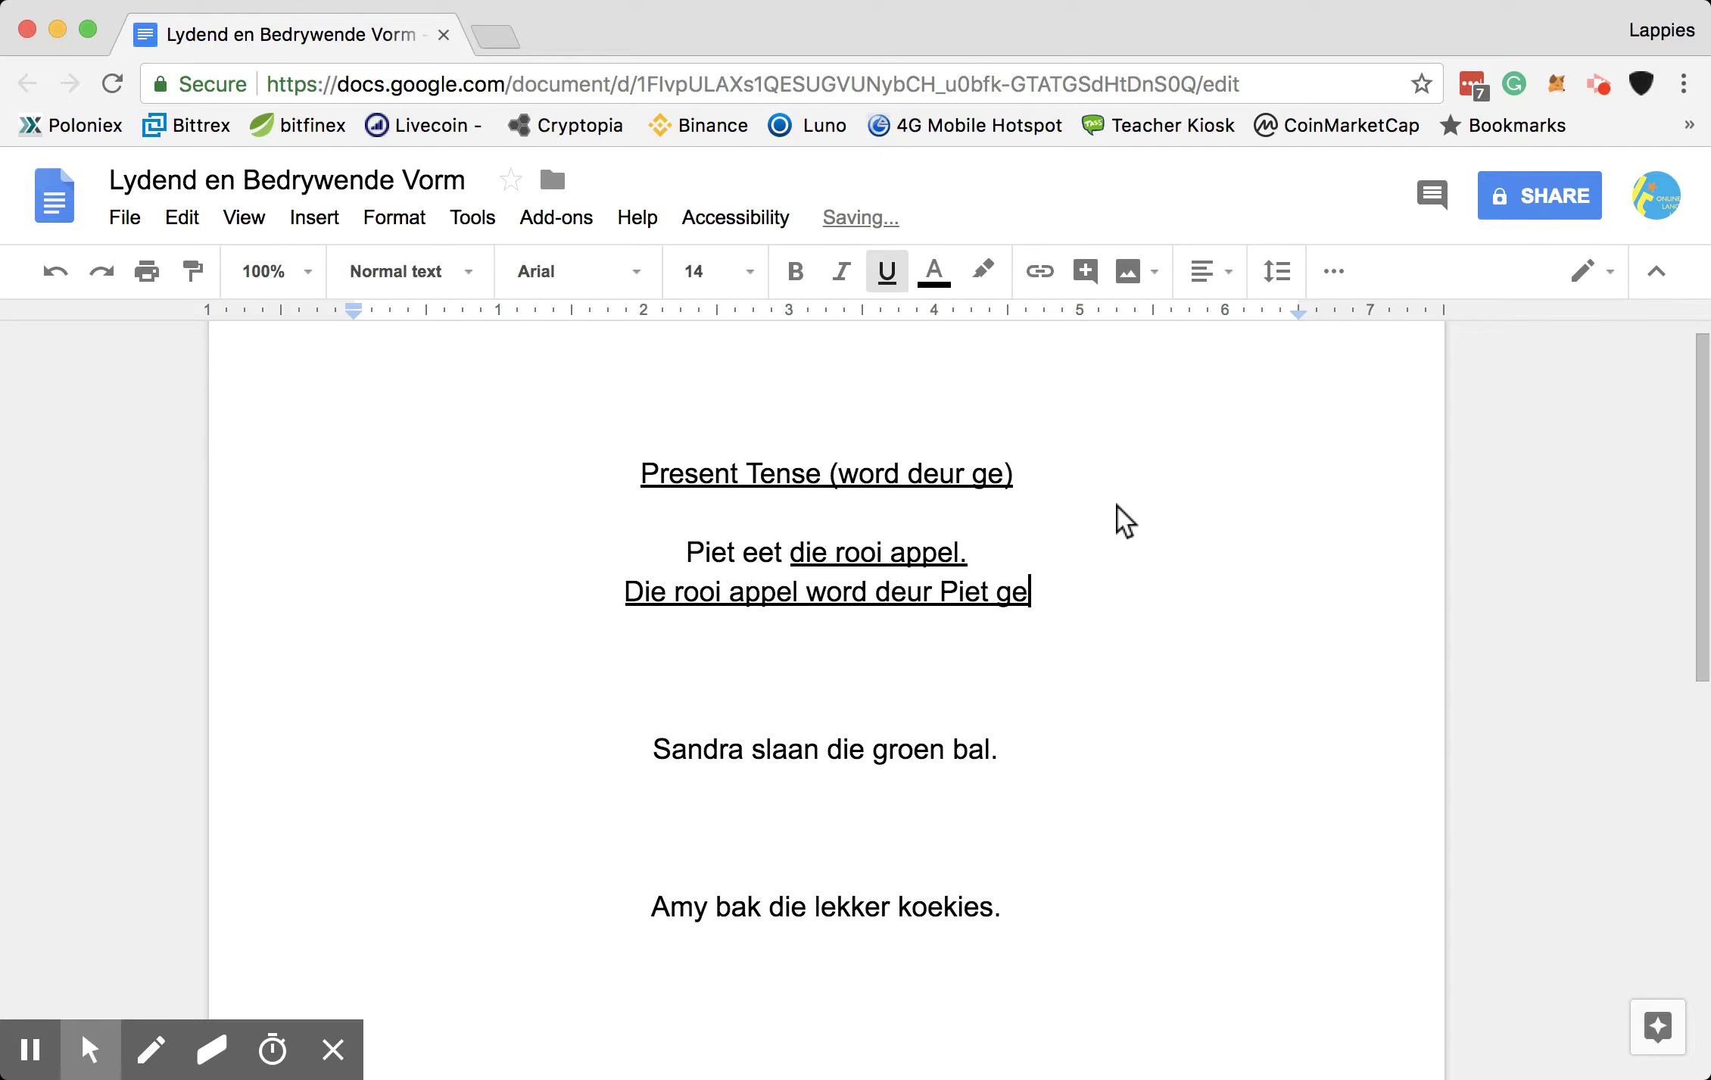
pyautogui.hotkey('alt', 'u')
pyautogui.write('eëet.')
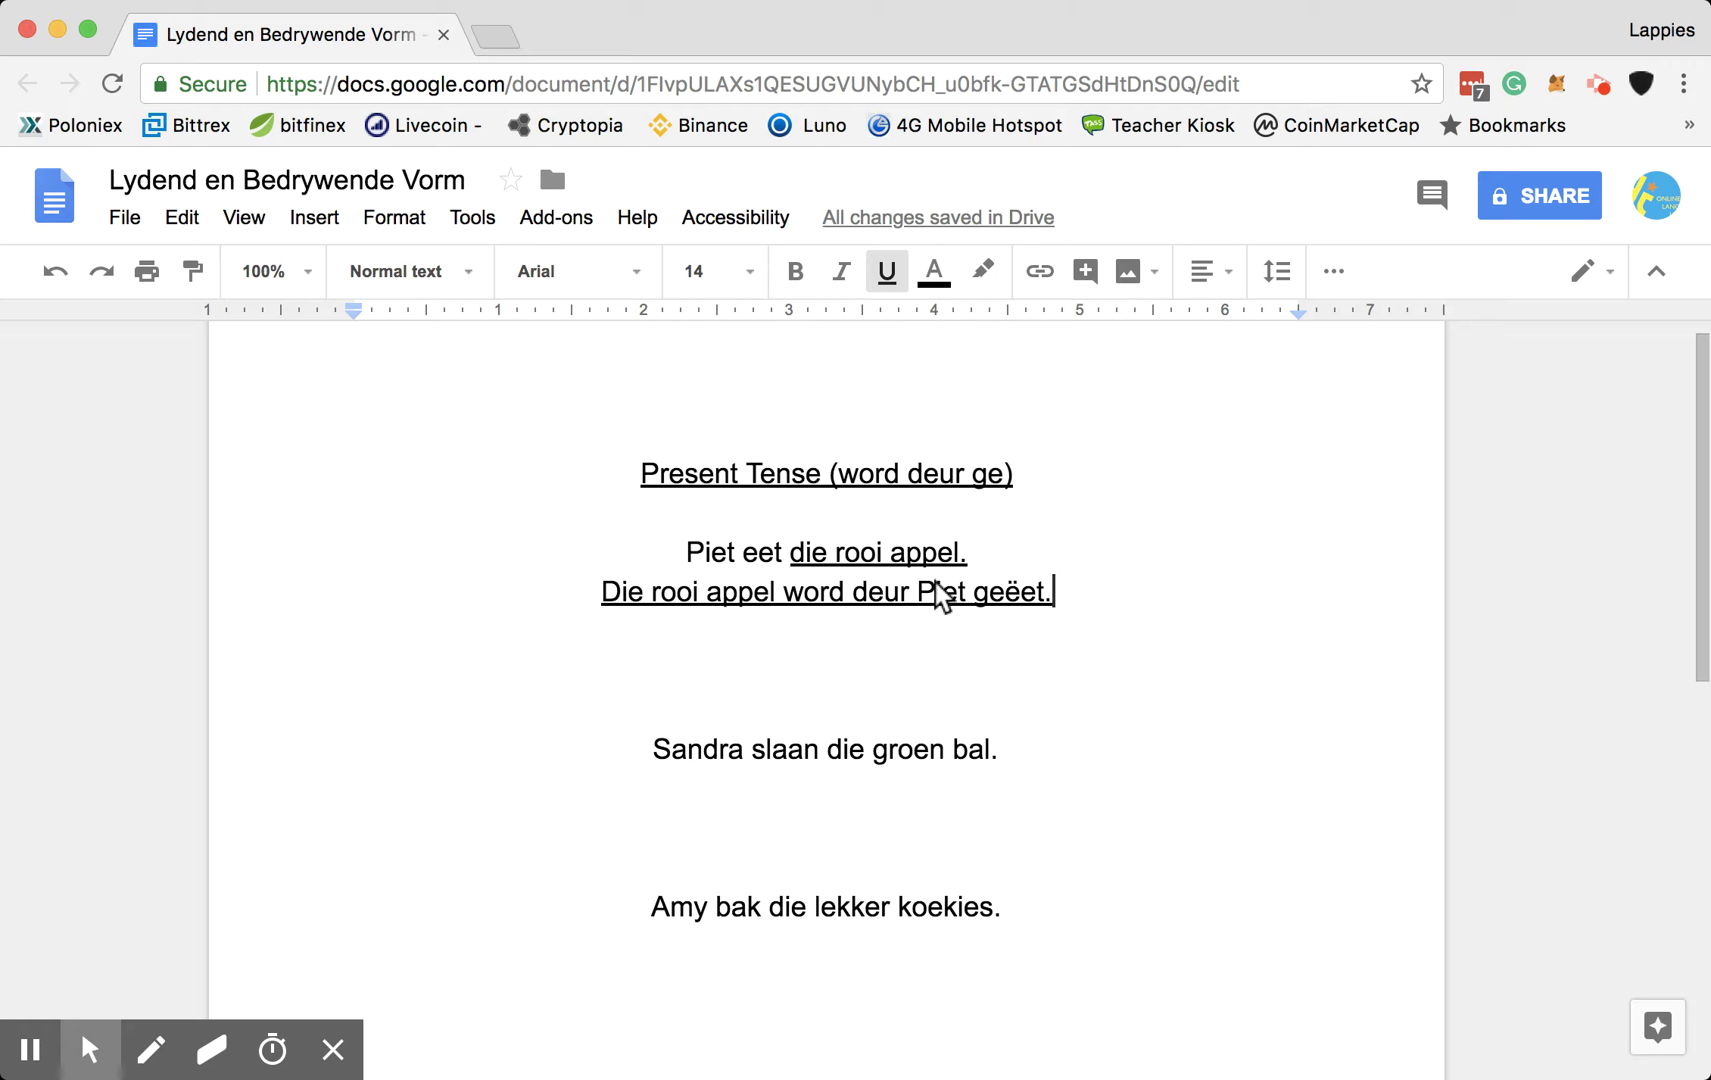
# - Insert line breaks at the end of the "slaan die groen bal" sentence, including one just before its full stop
pyautogui.click(1018, 753)
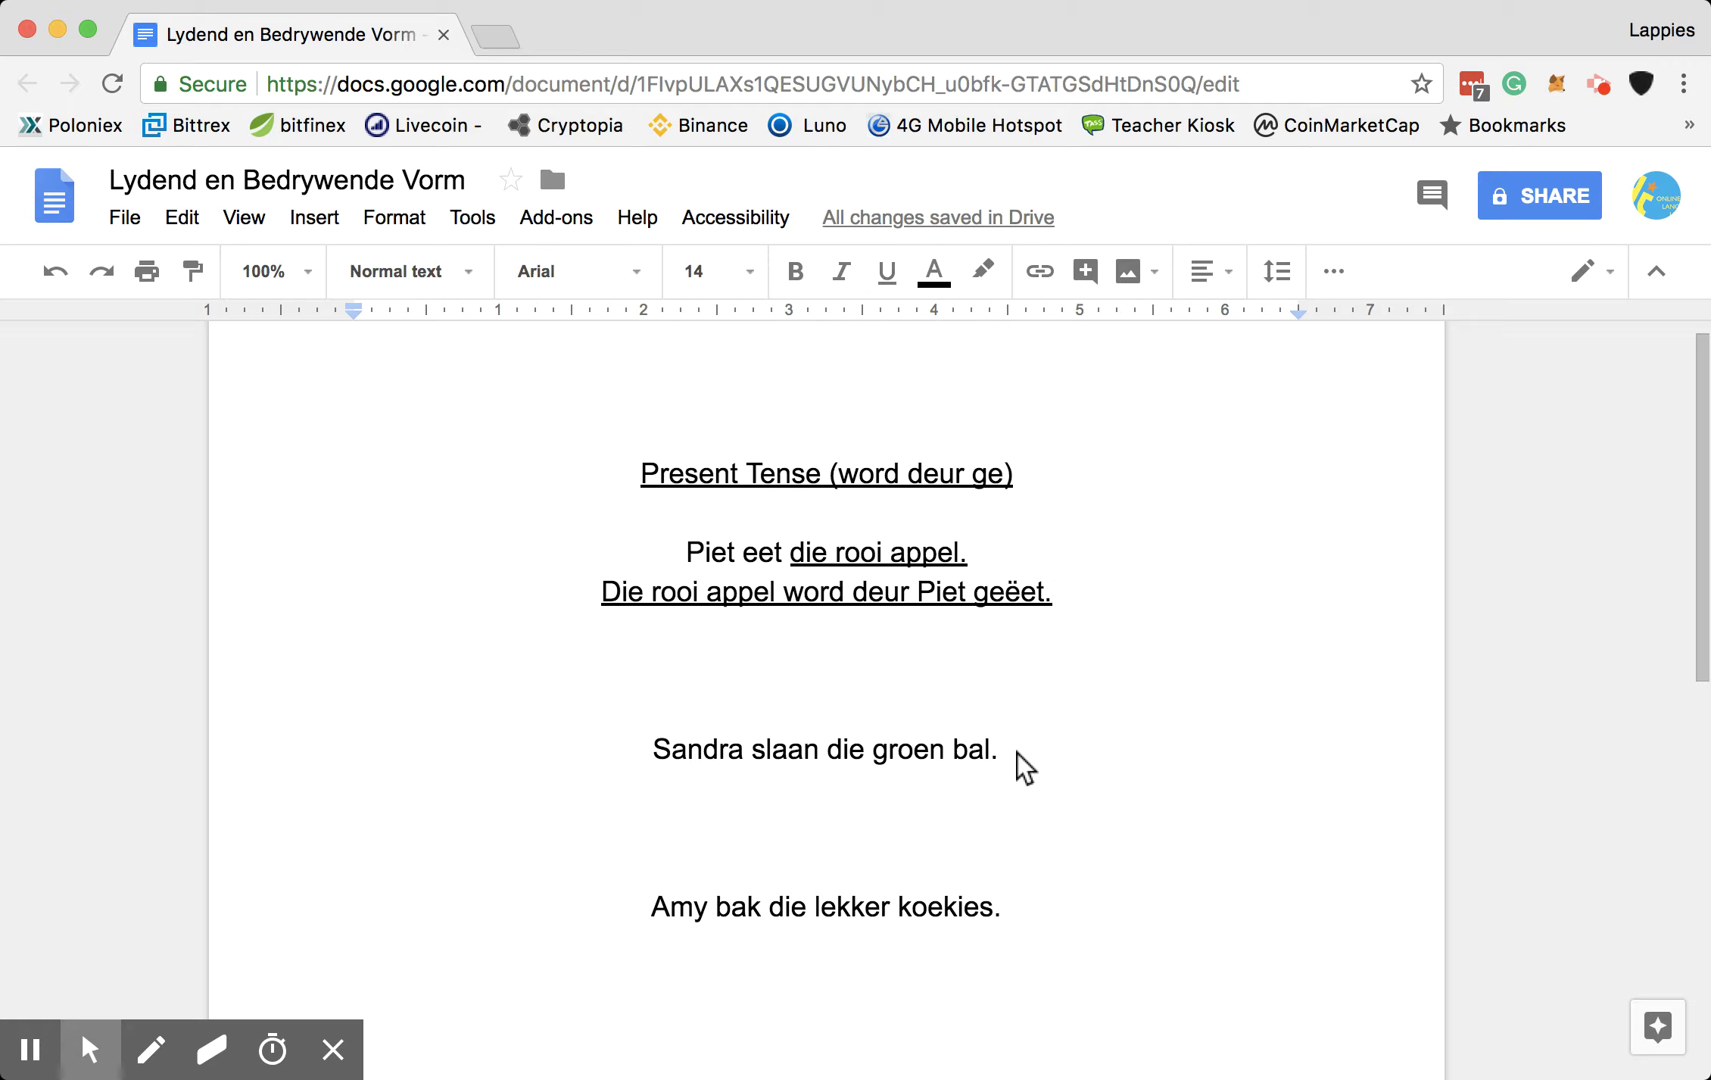
pyautogui.press('Return')
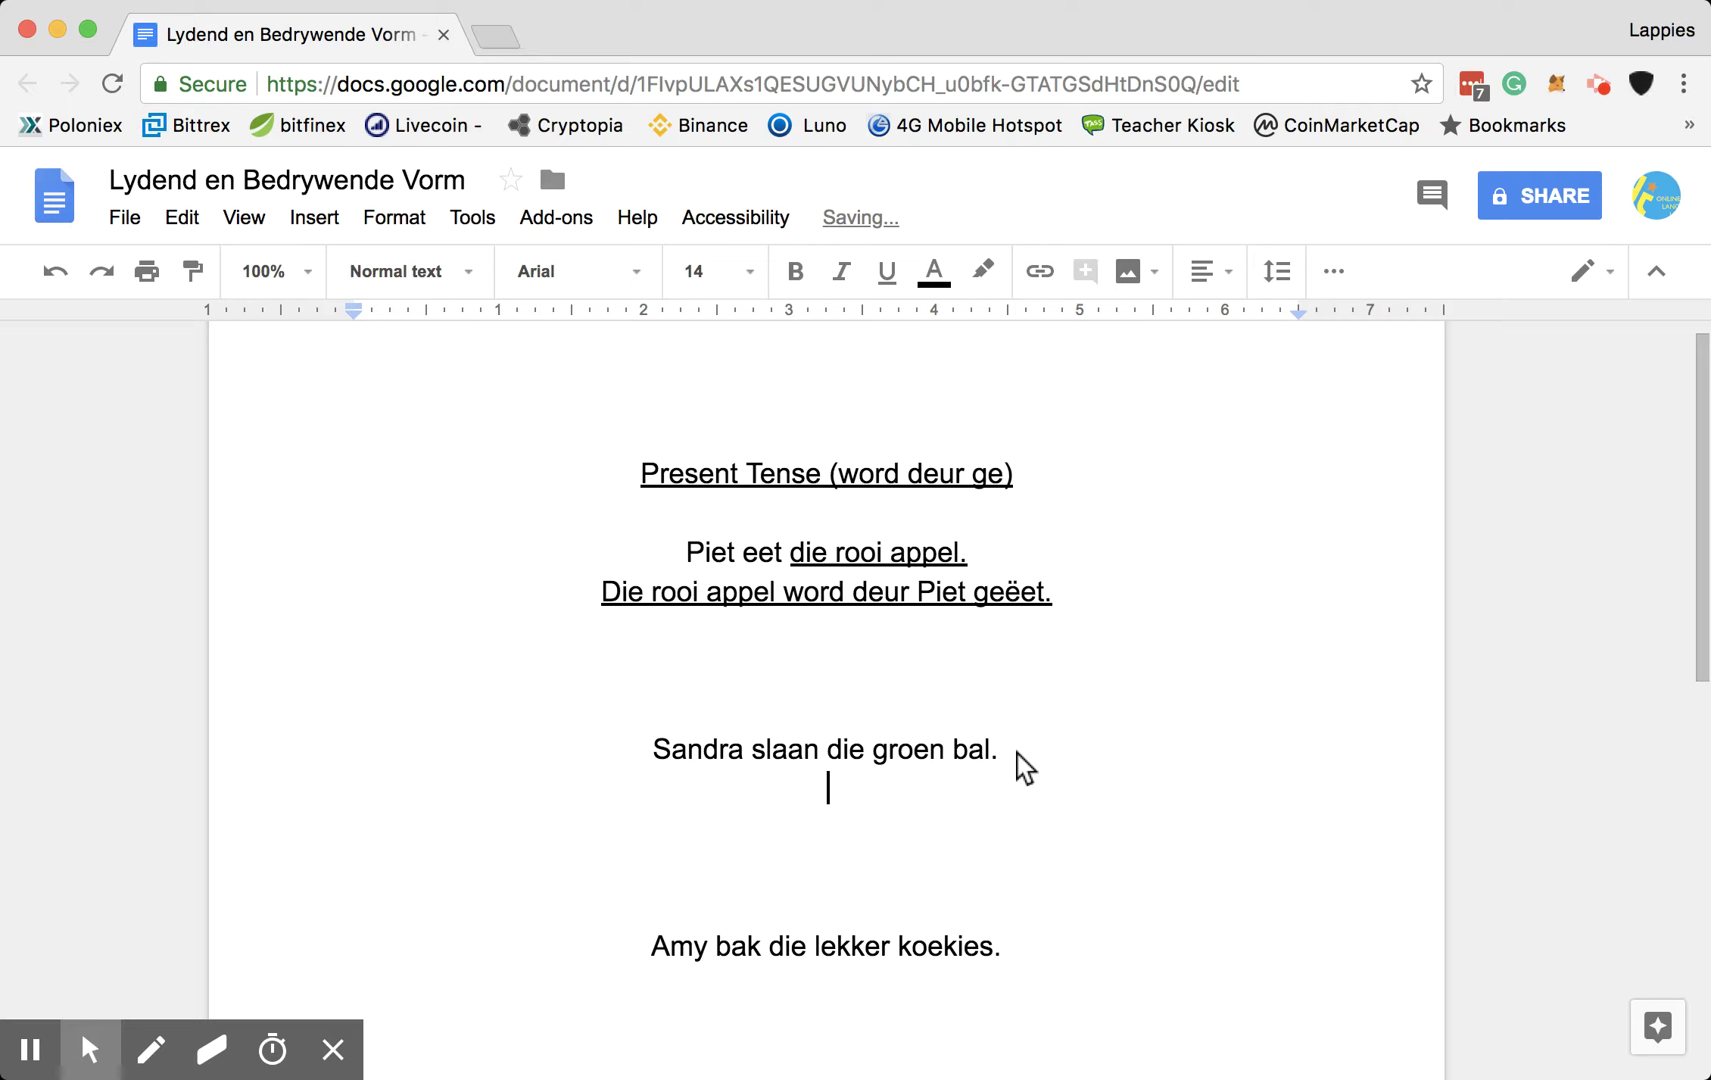
pyautogui.scroll(-3, 1287, 727)
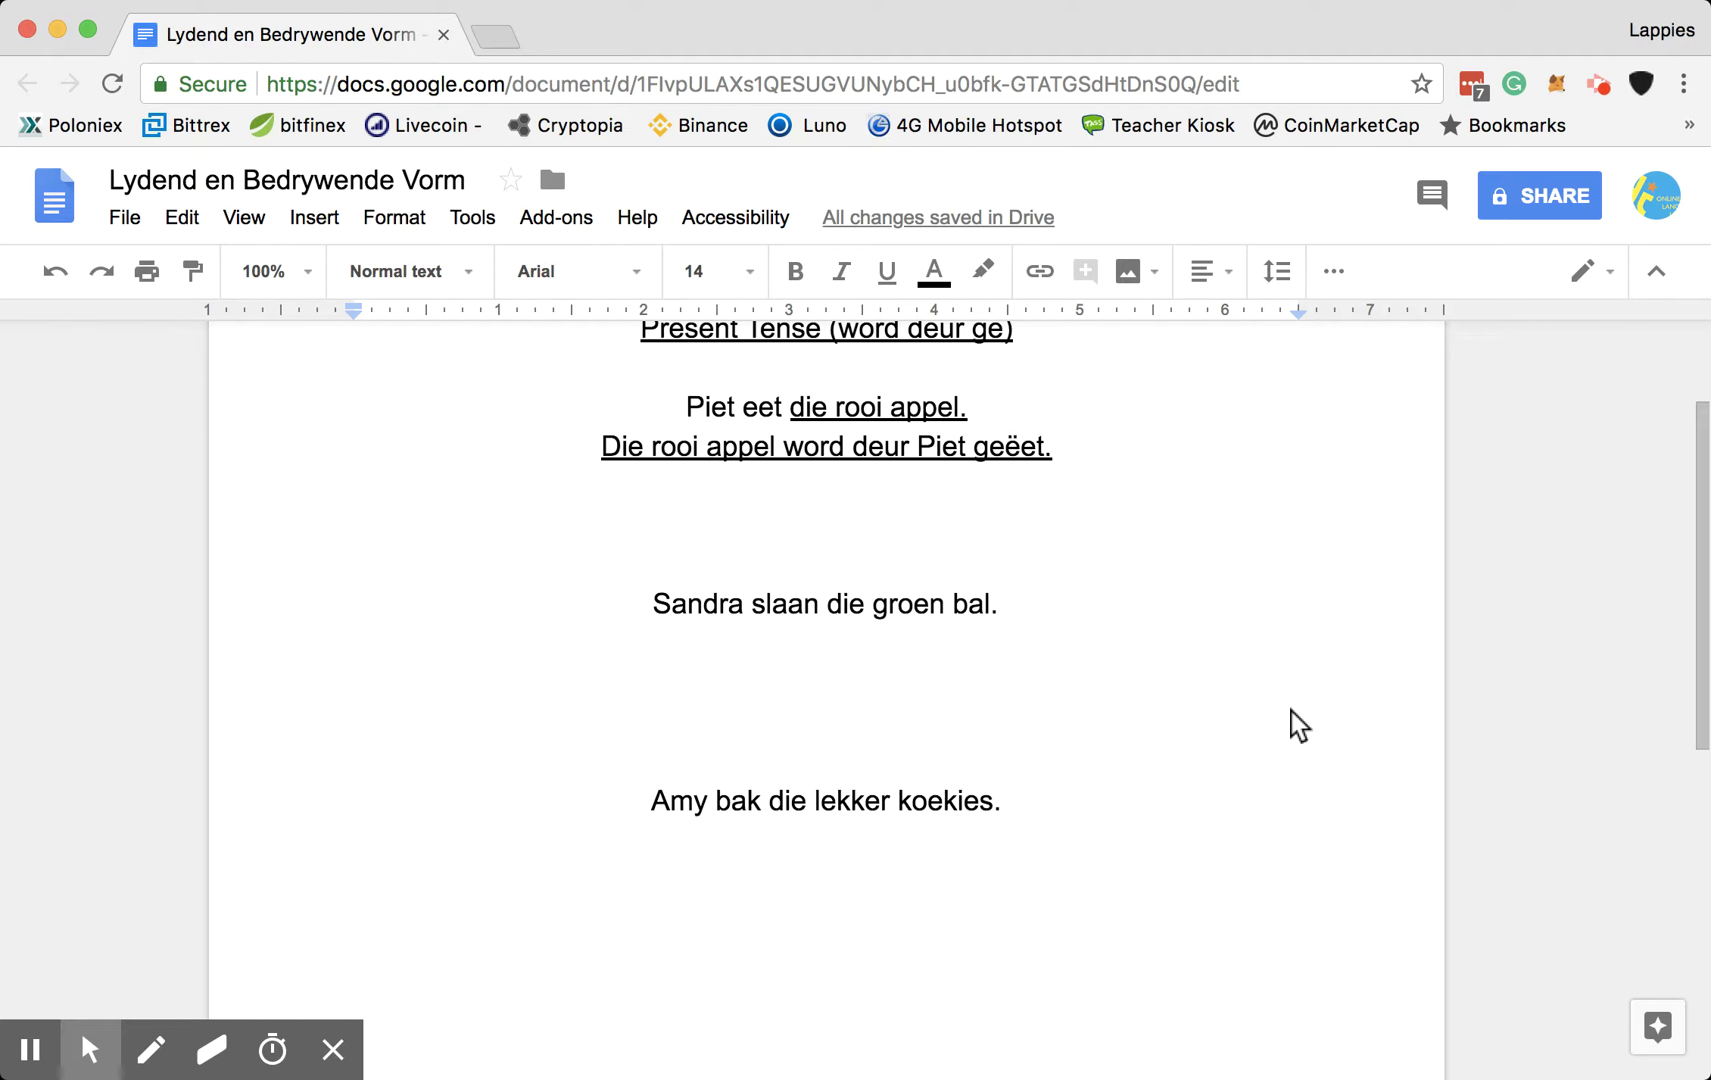
pyautogui.click(831, 598)
pyautogui.moveTo(830, 602); pyautogui.dragTo(995, 606)
pyautogui.click(994, 604)
pyautogui.press('Return')
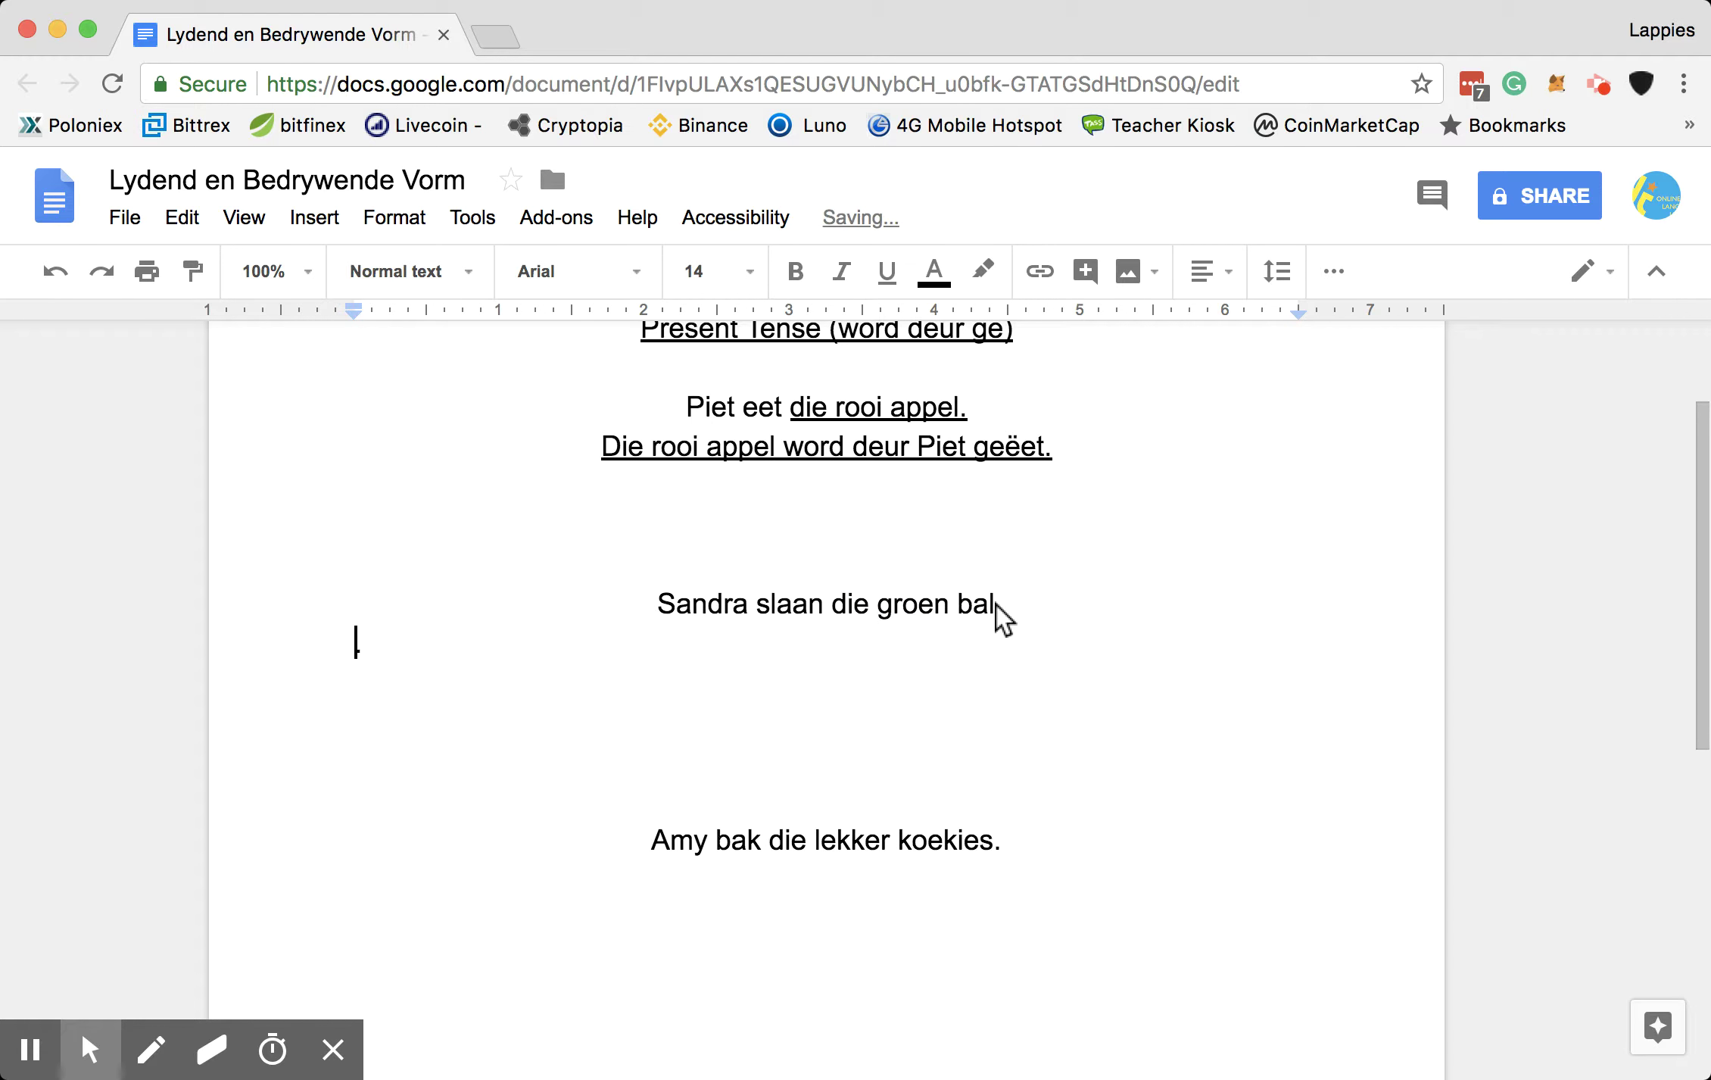
pyautogui.hotkey('shift', 'Right')
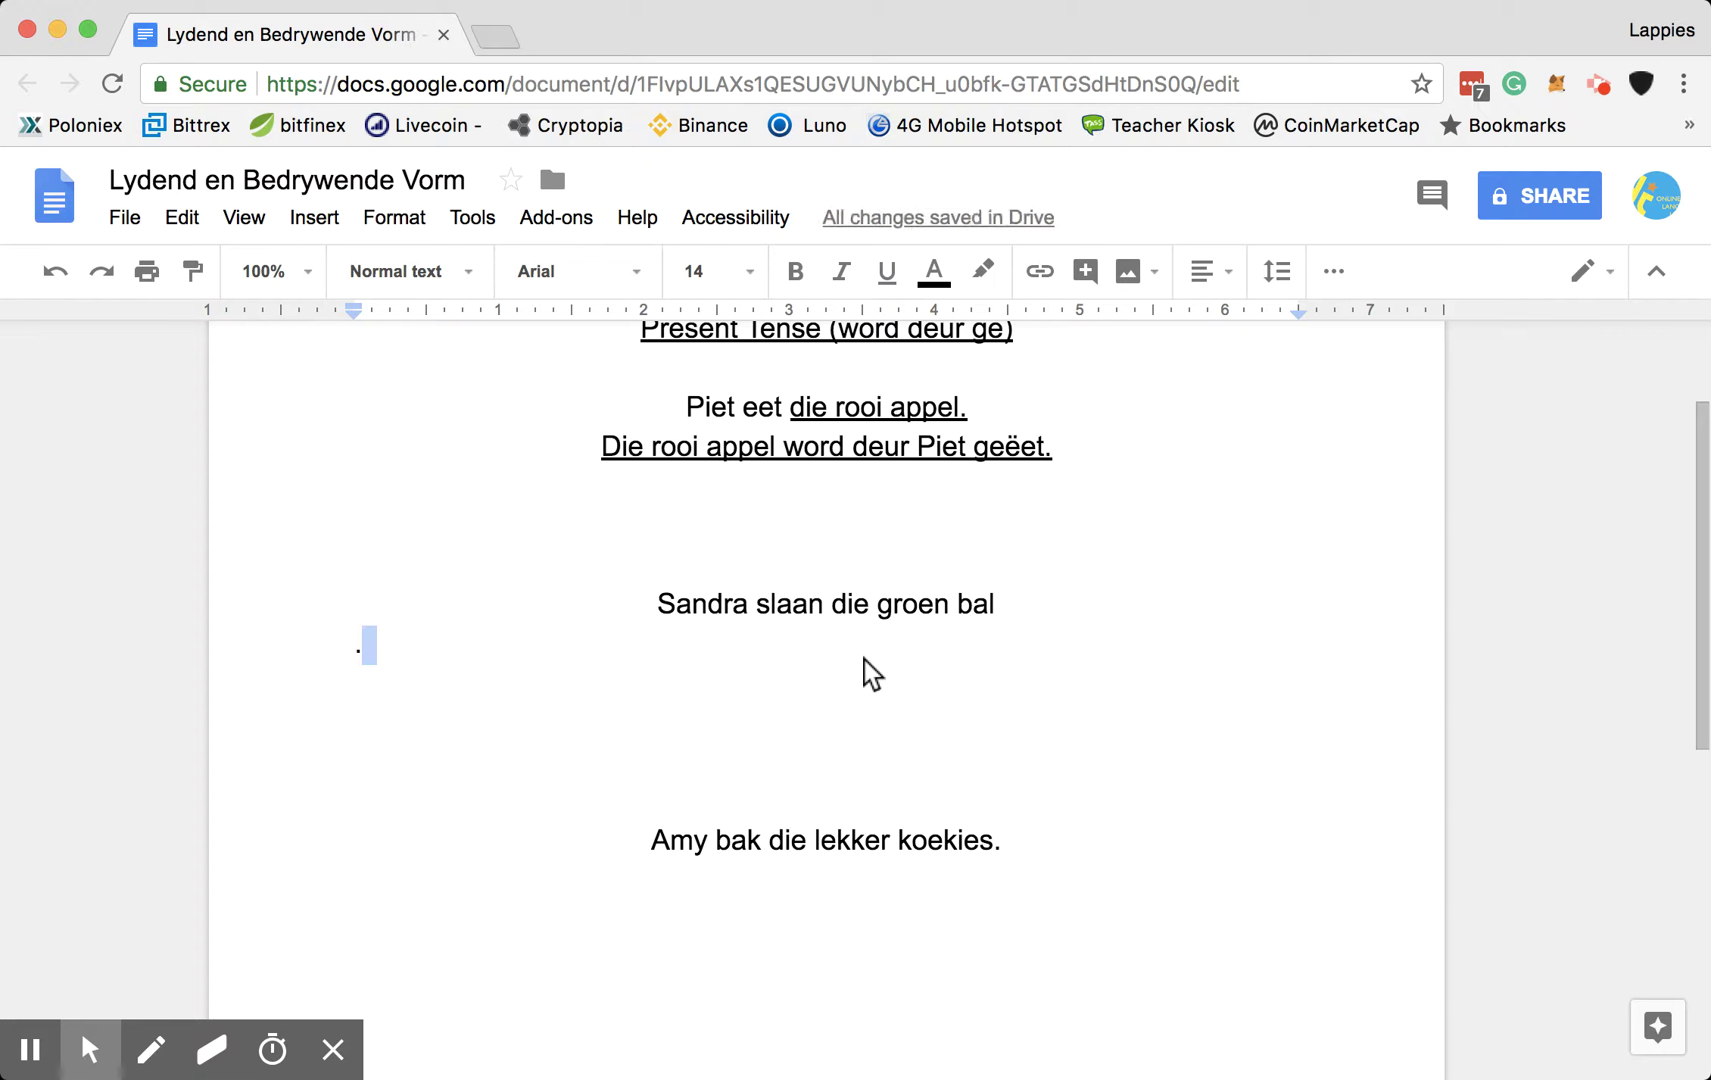
# - Below the second sentence, write "Die groen bal word deur", the subject's name, and "geslaan.", and underline the words without the full stop
pyautogui.click(998, 603)
pyautogui.press('Return')
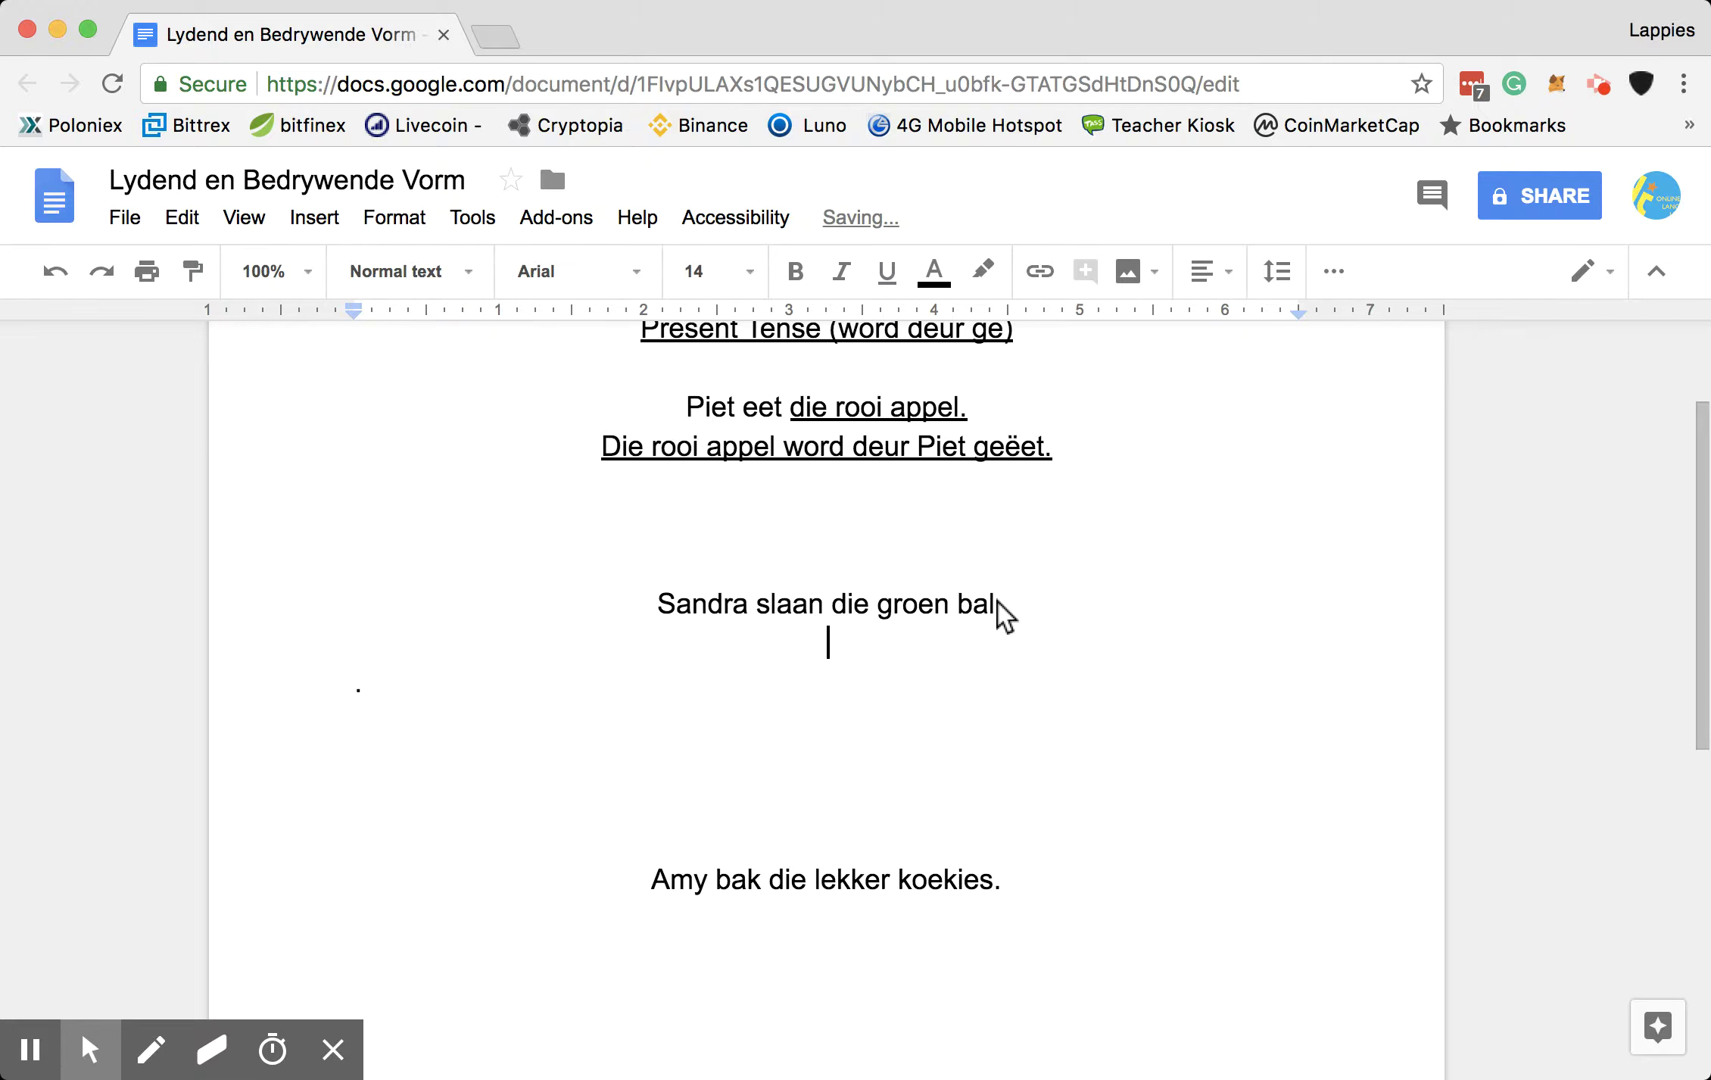
pyautogui.write('Die gro')
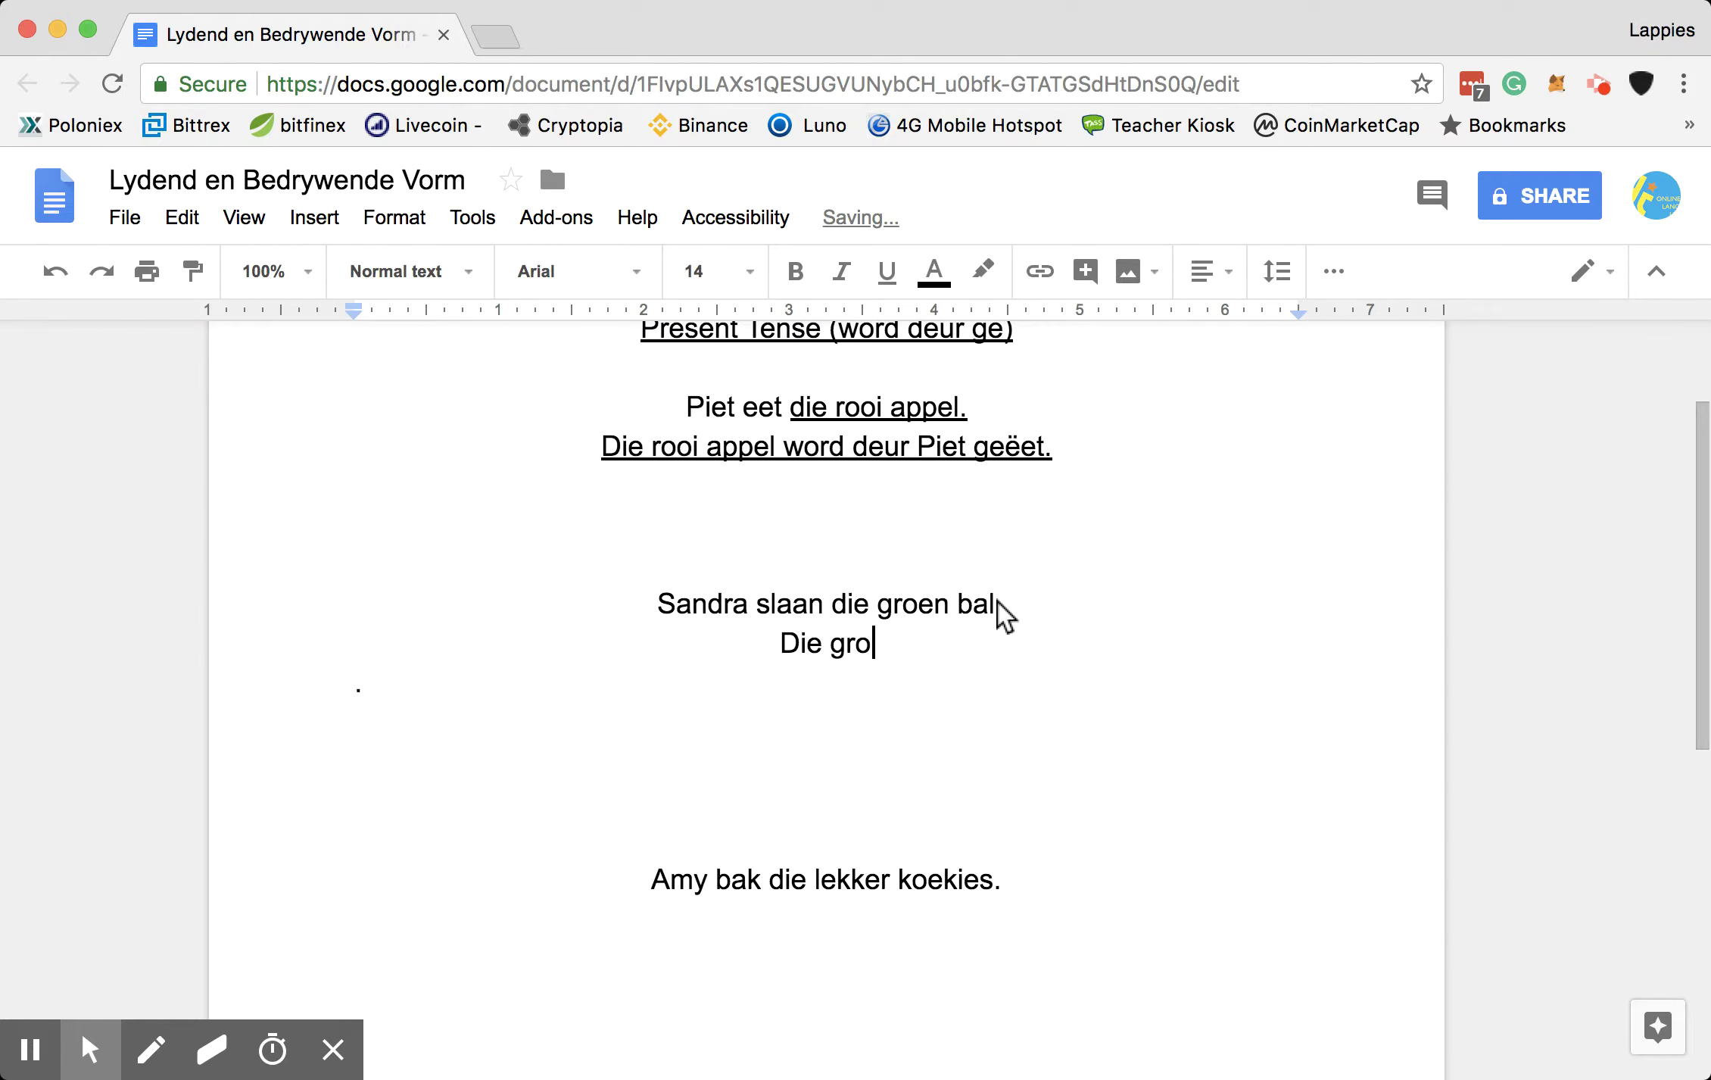
pyautogui.write('en bal ')
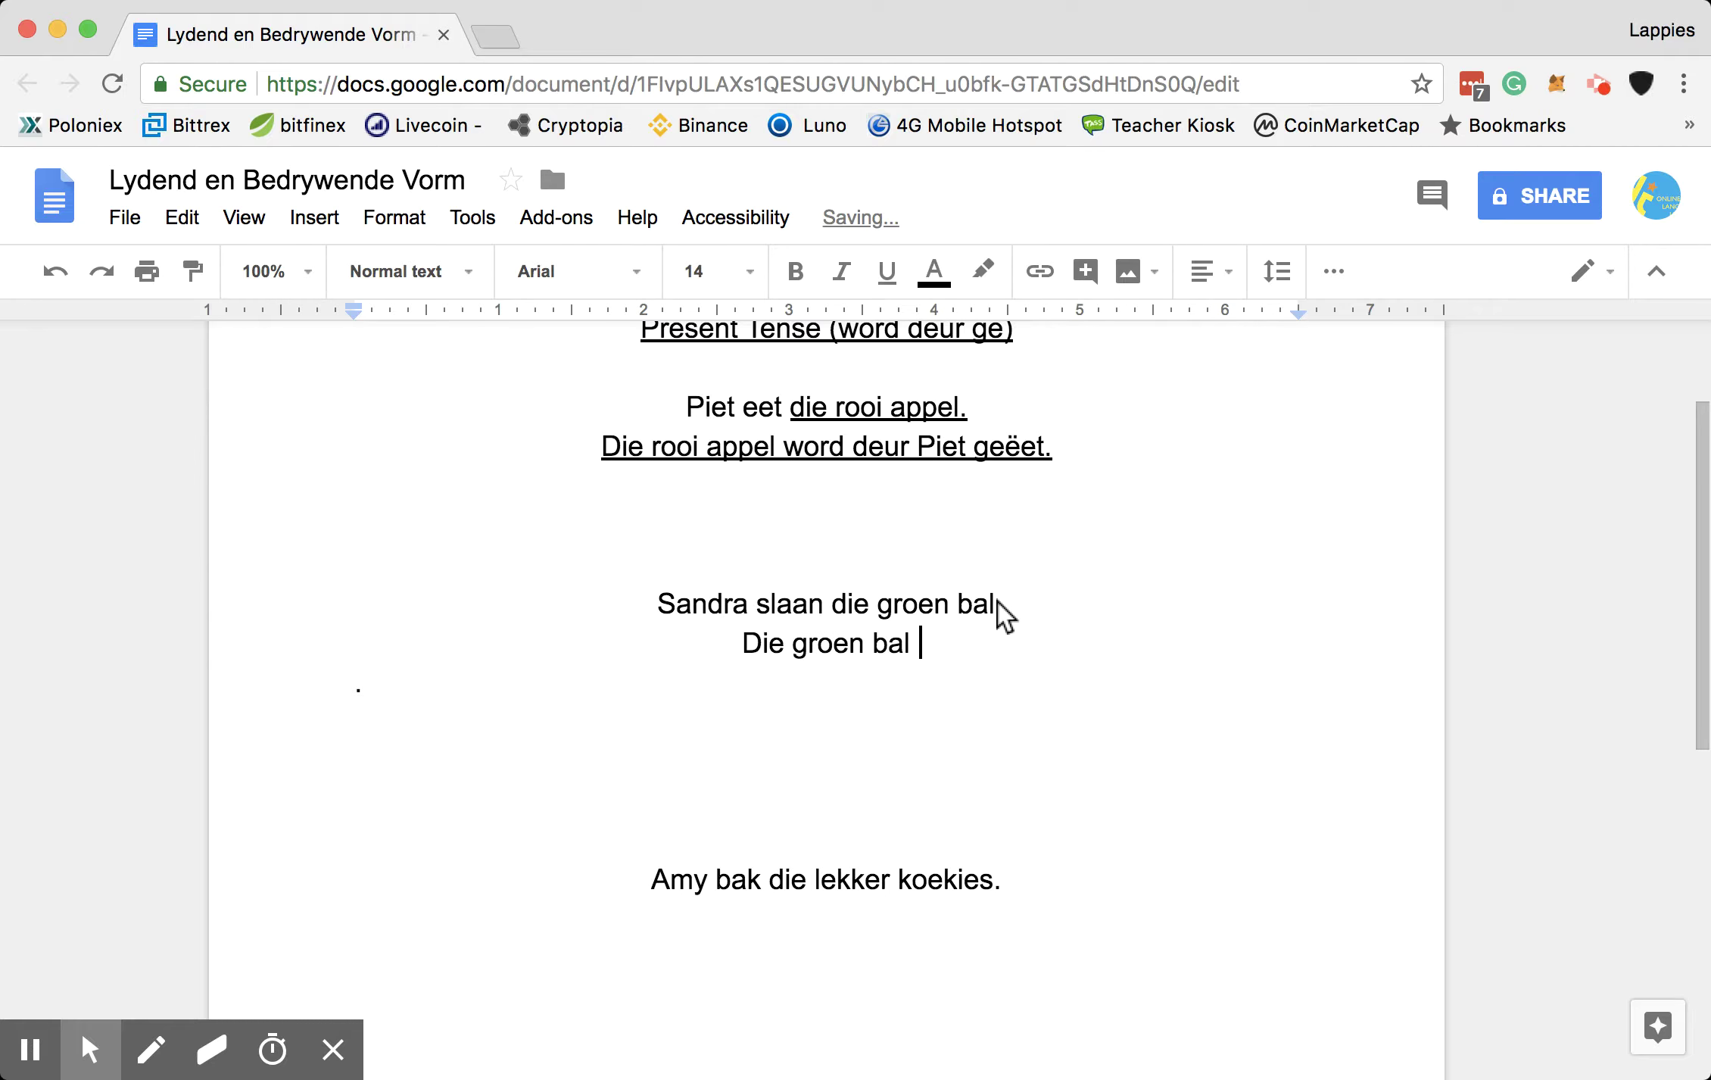
pyautogui.write('word deur')
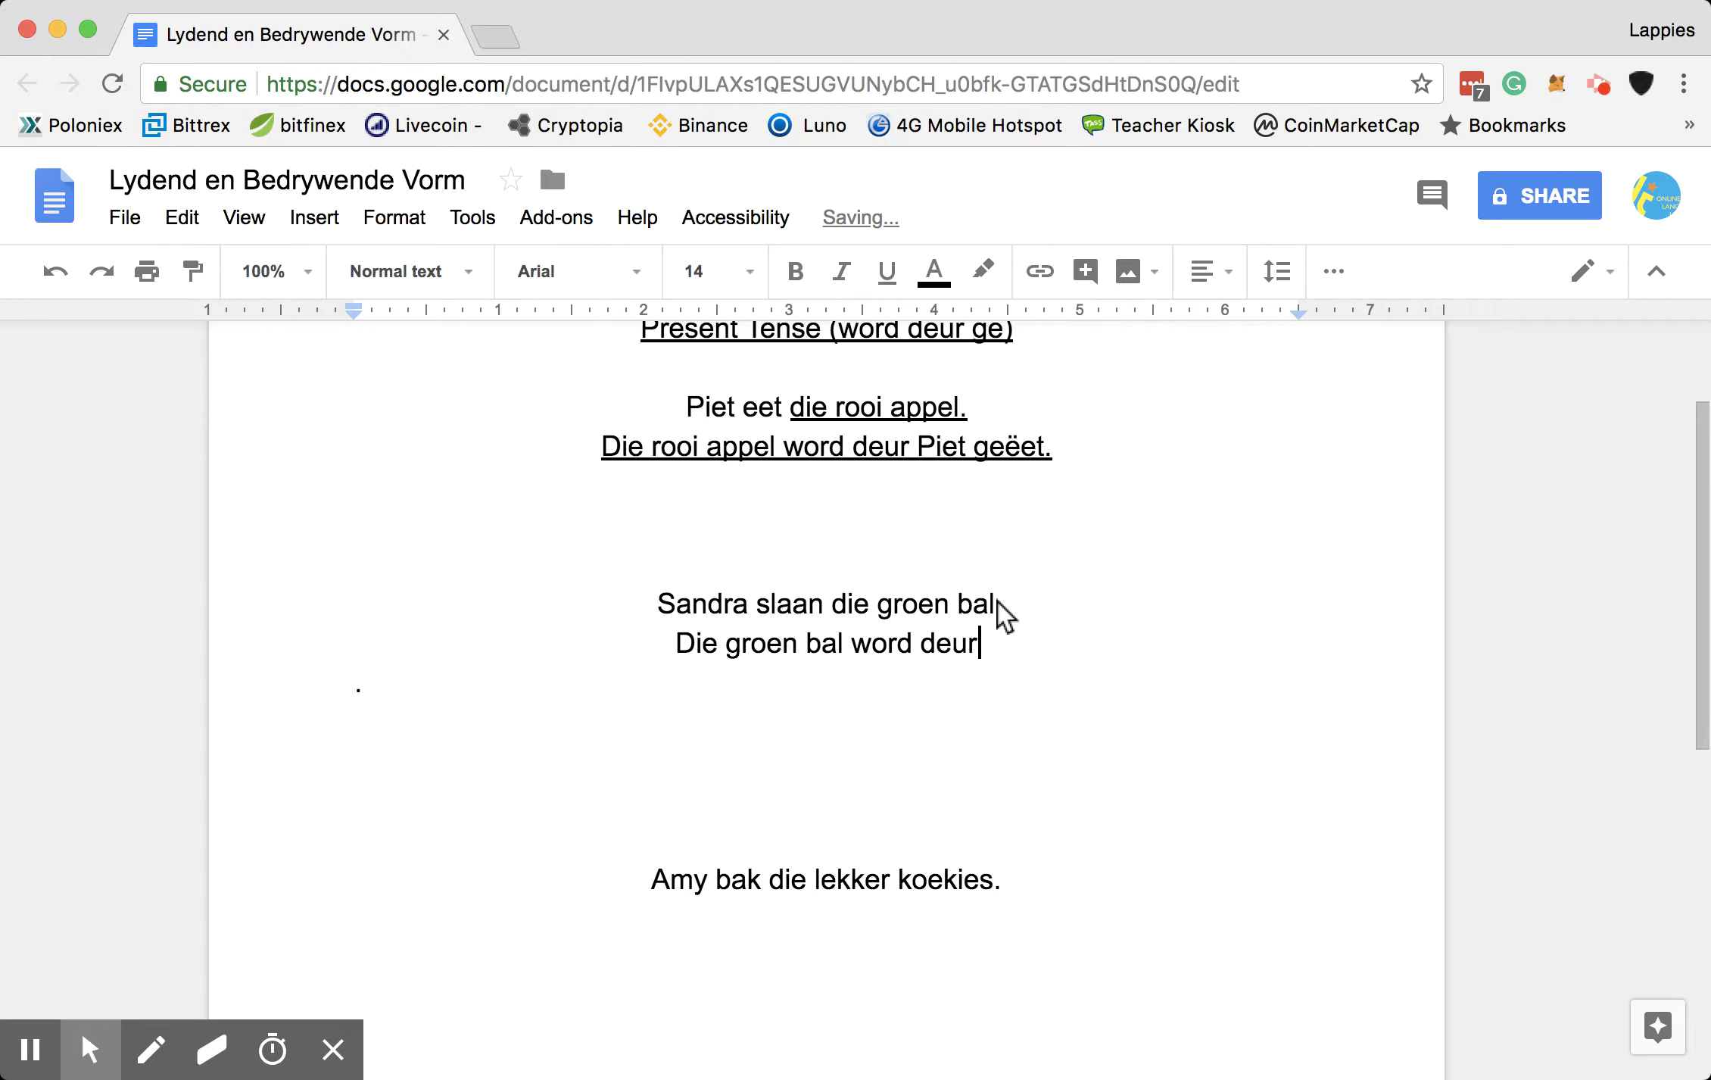
pyautogui.write(' Sandra ')
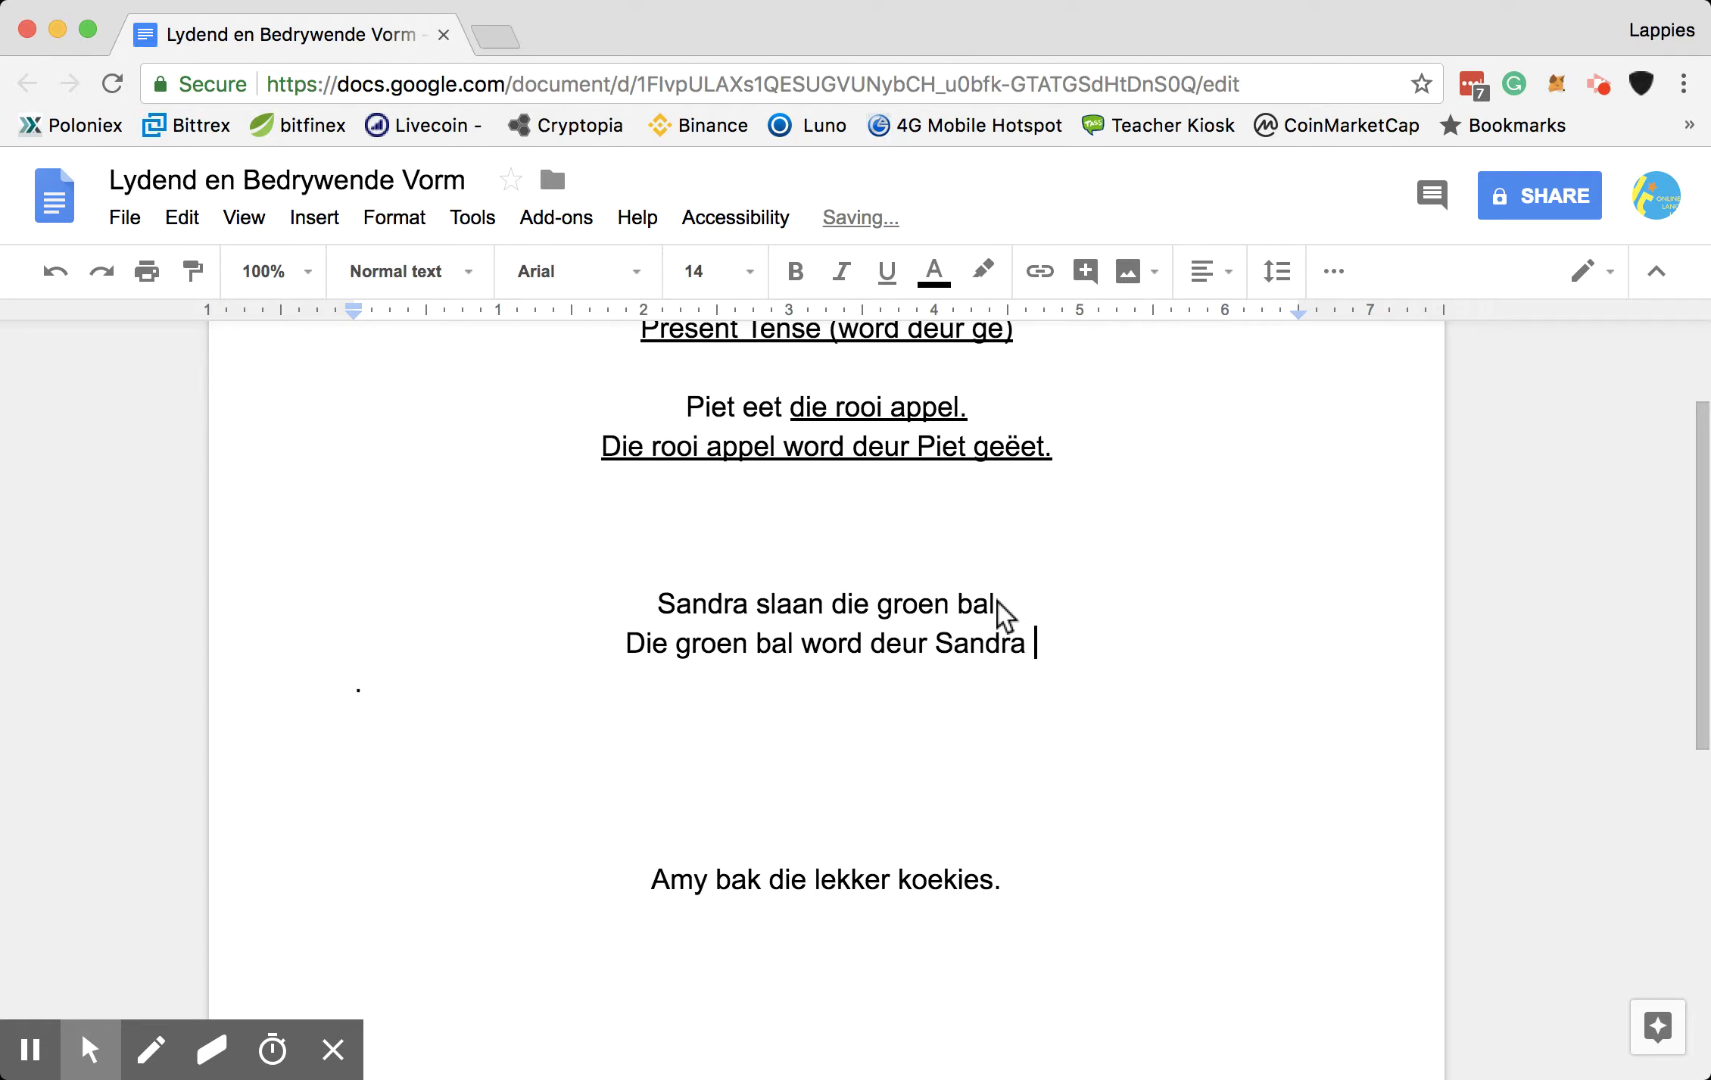
pyautogui.write('ge')
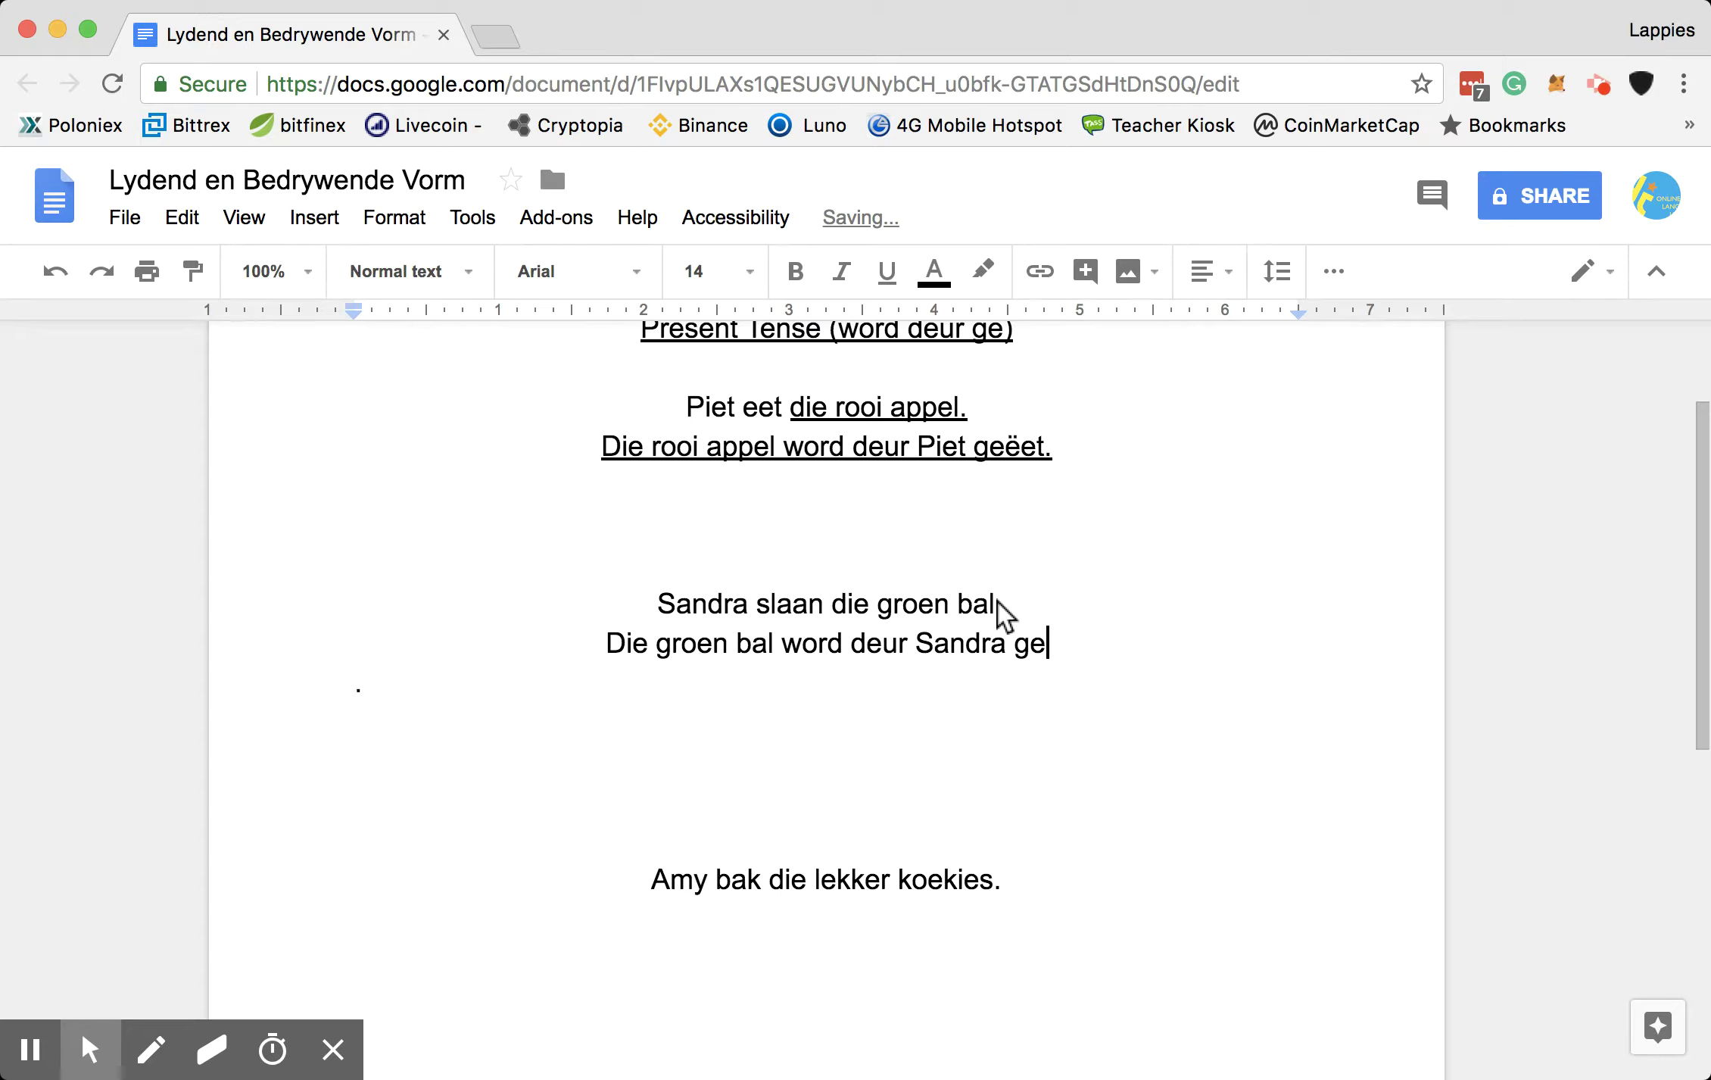
pyautogui.write('sl')
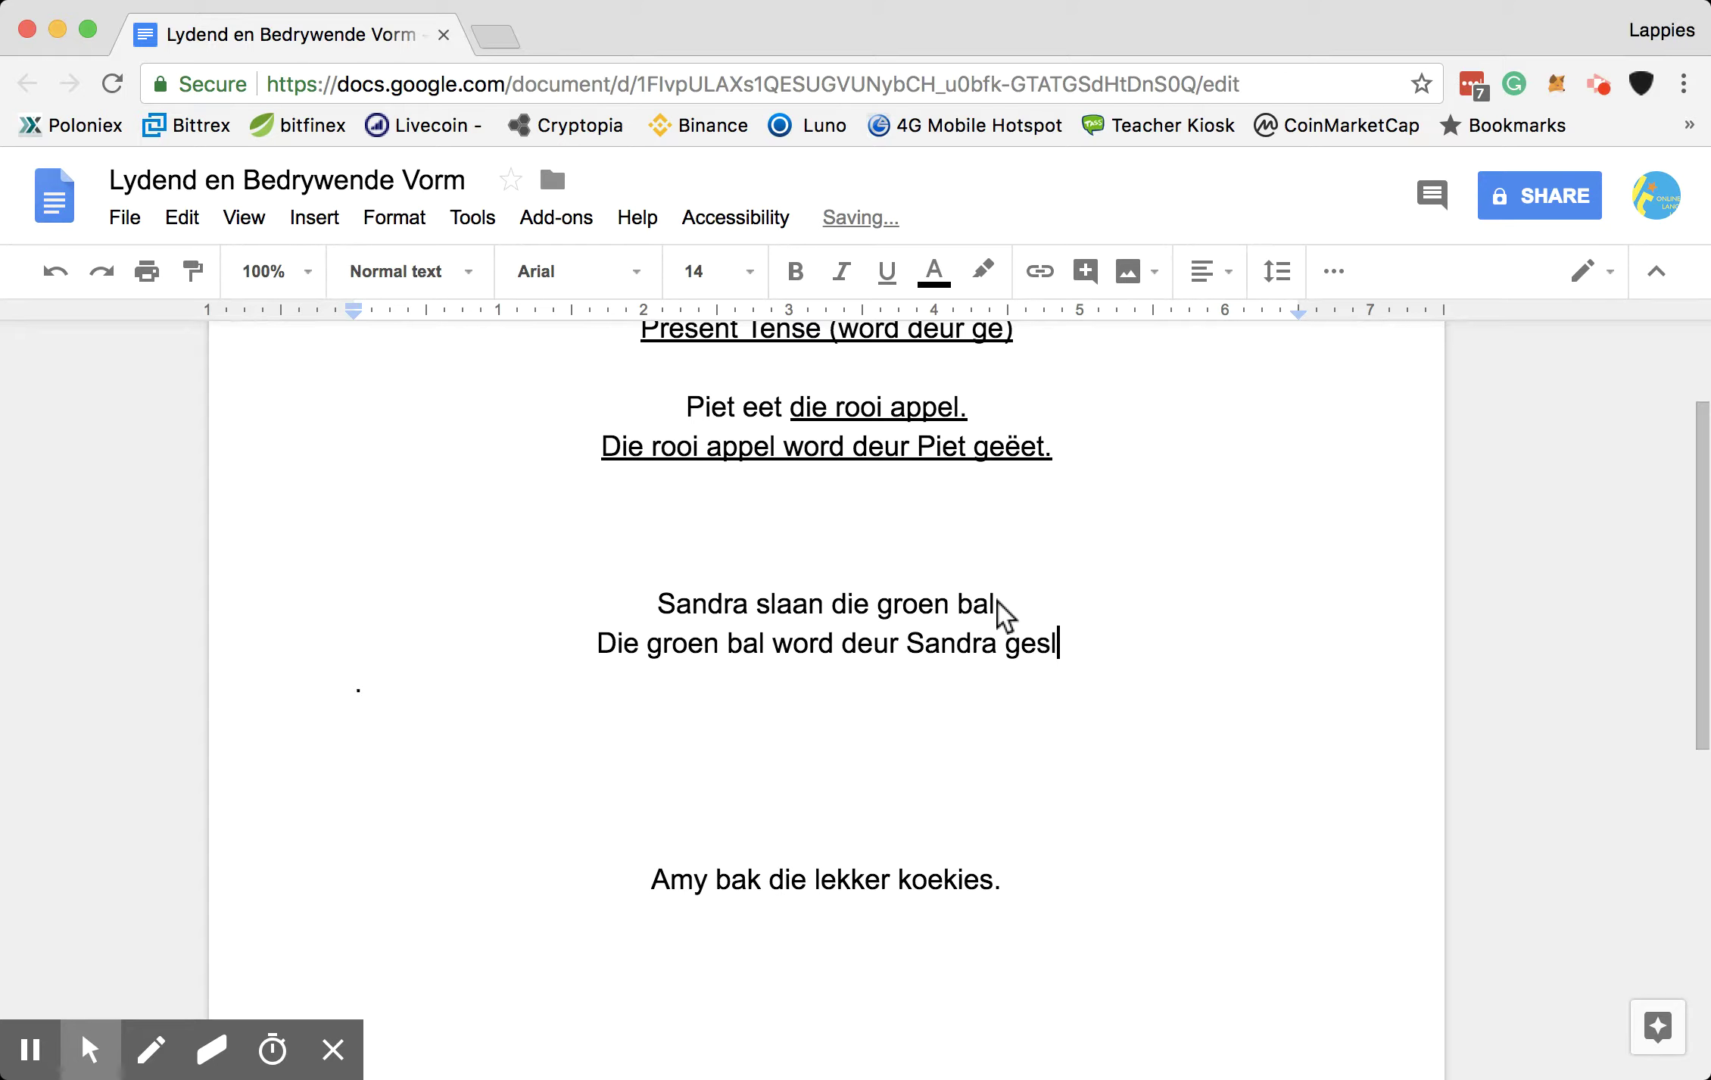
pyautogui.write('aan')
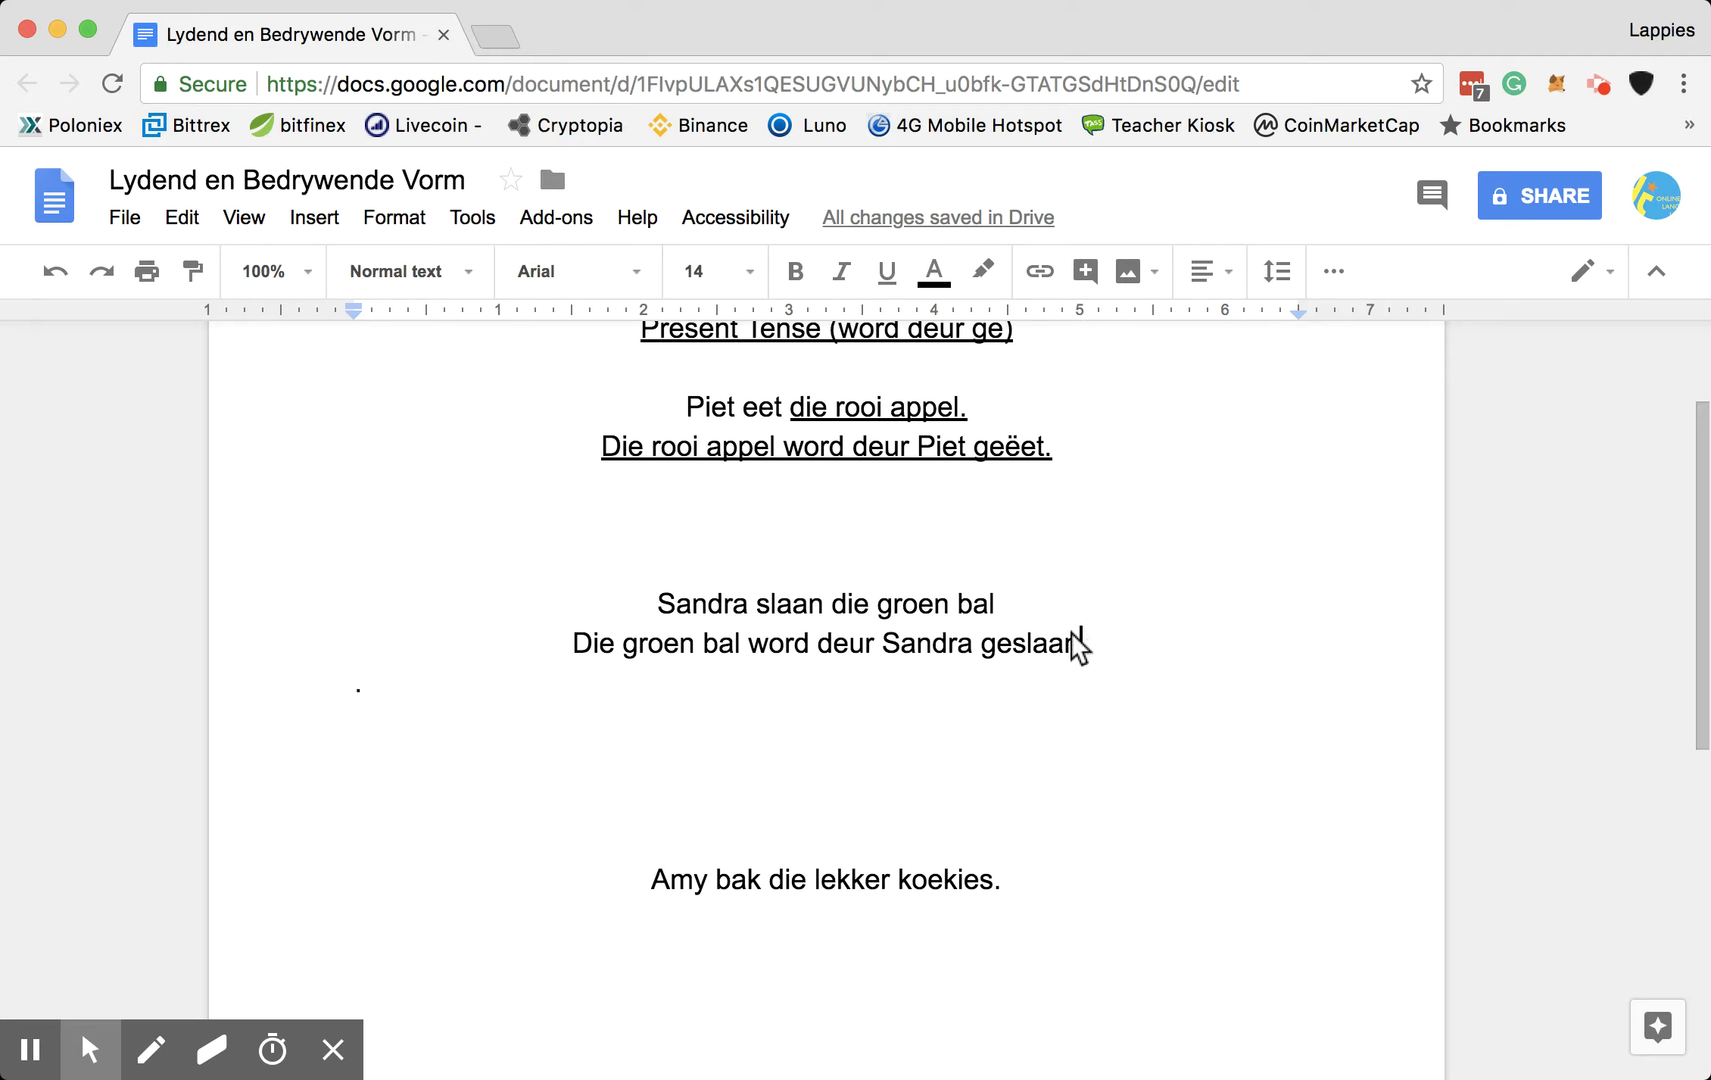
pyautogui.write('.')
pyautogui.moveTo(1081, 642); pyautogui.dragTo(450, 642)
pyautogui.click(887, 272)
# - Add a new line below the "bak die lekker koekies" sentence and turn on underlining for it
pyautogui.scroll(-2, 1139, 612)
pyautogui.scroll(2, 1147, 612)
pyautogui.scroll(-2, 1148, 611)
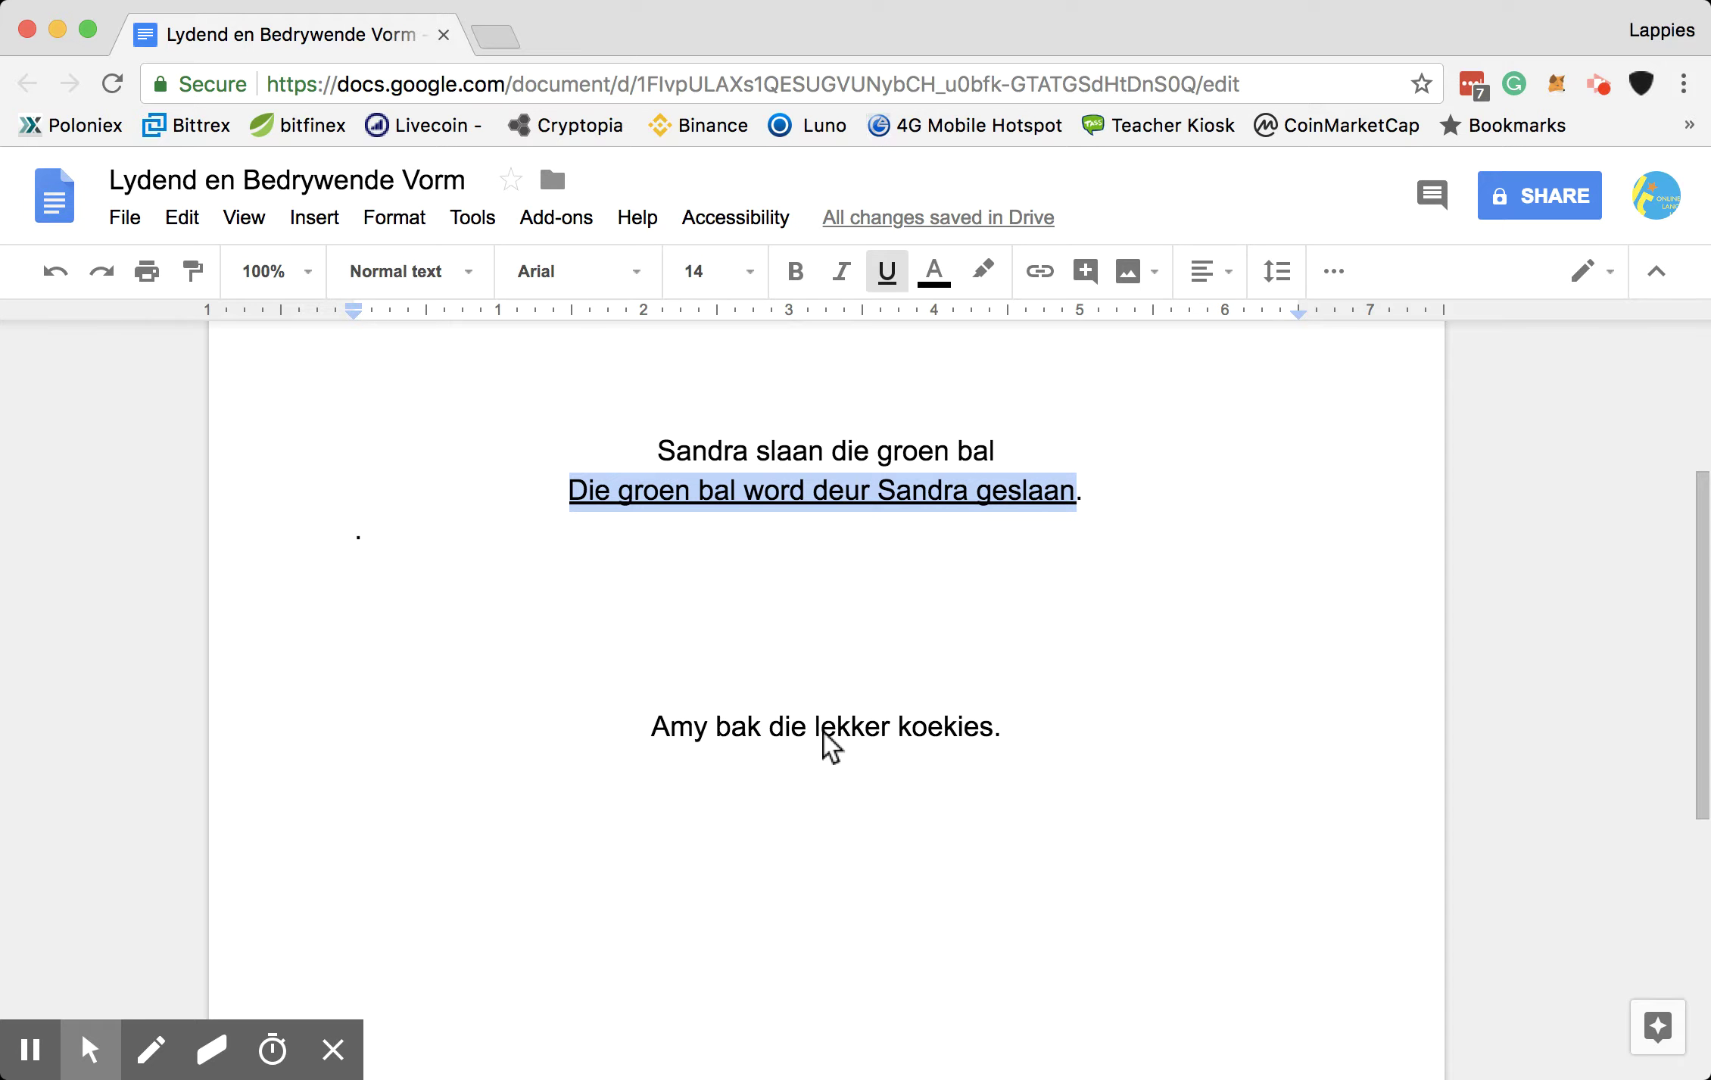
pyautogui.moveTo(1013, 729); pyautogui.dragTo(1020, 733)
pyautogui.click(1019, 730)
pyautogui.press('Return')
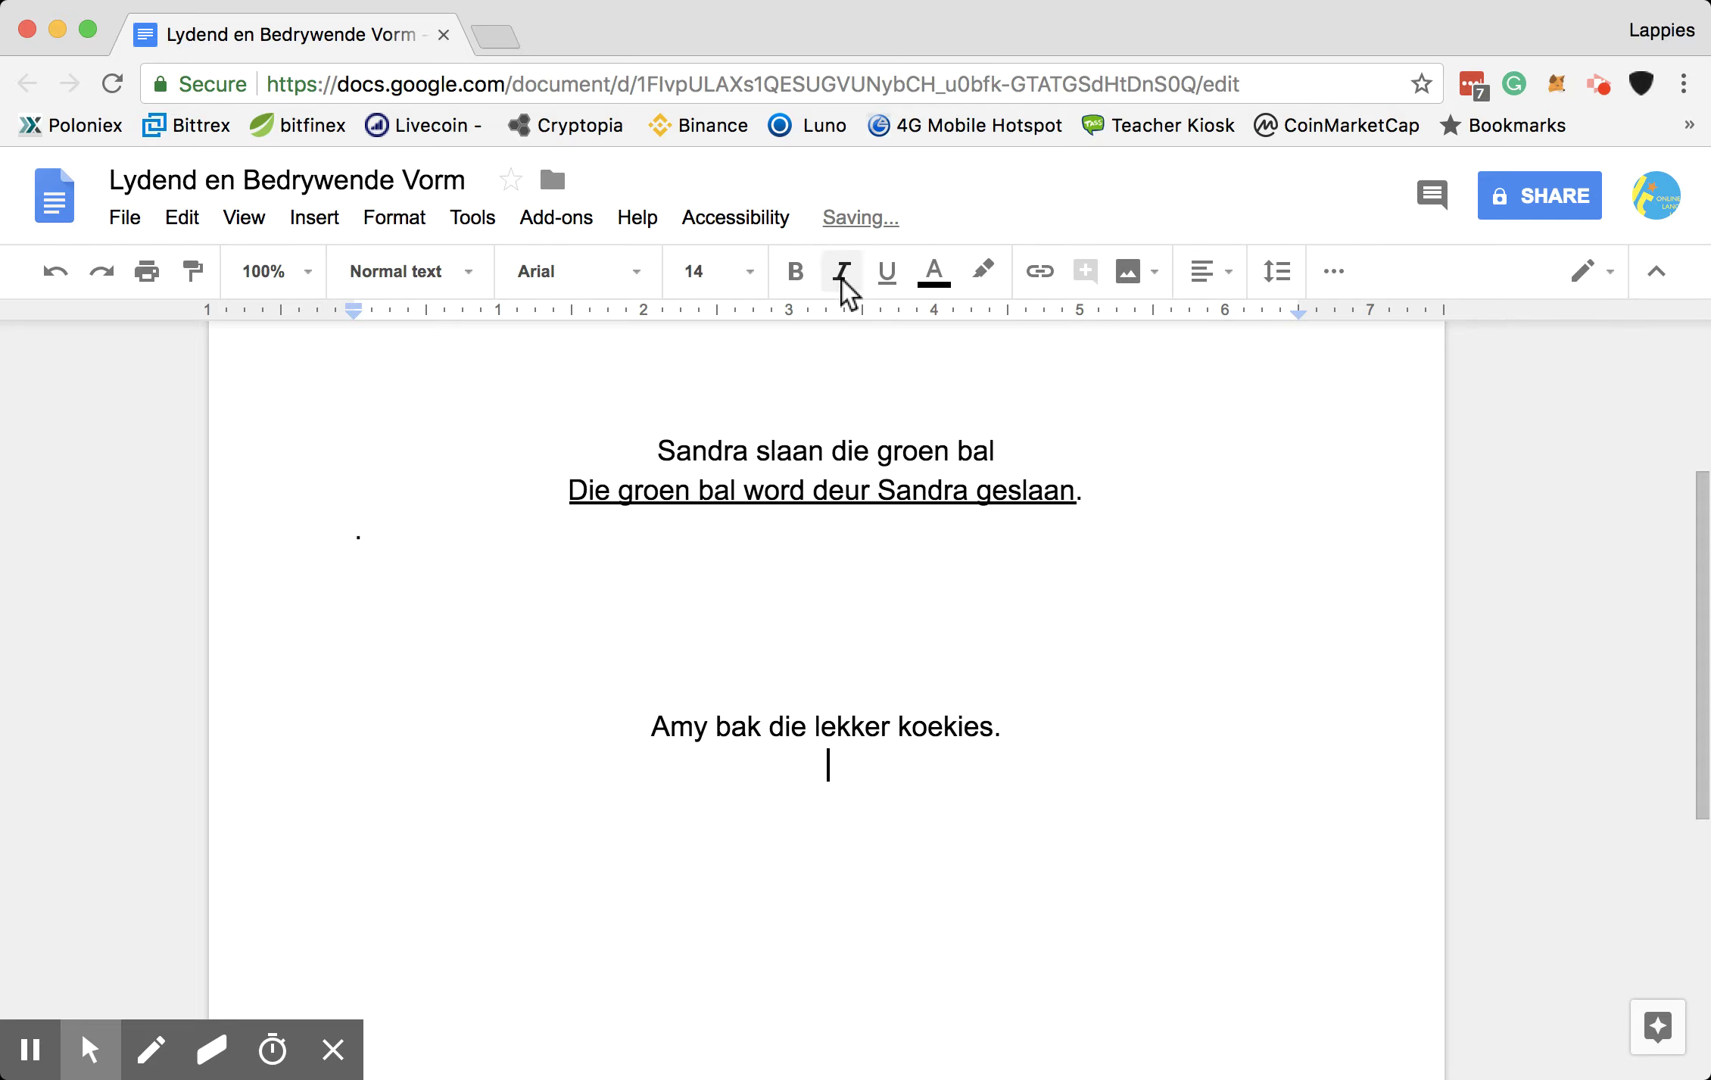
pyautogui.click(884, 273)
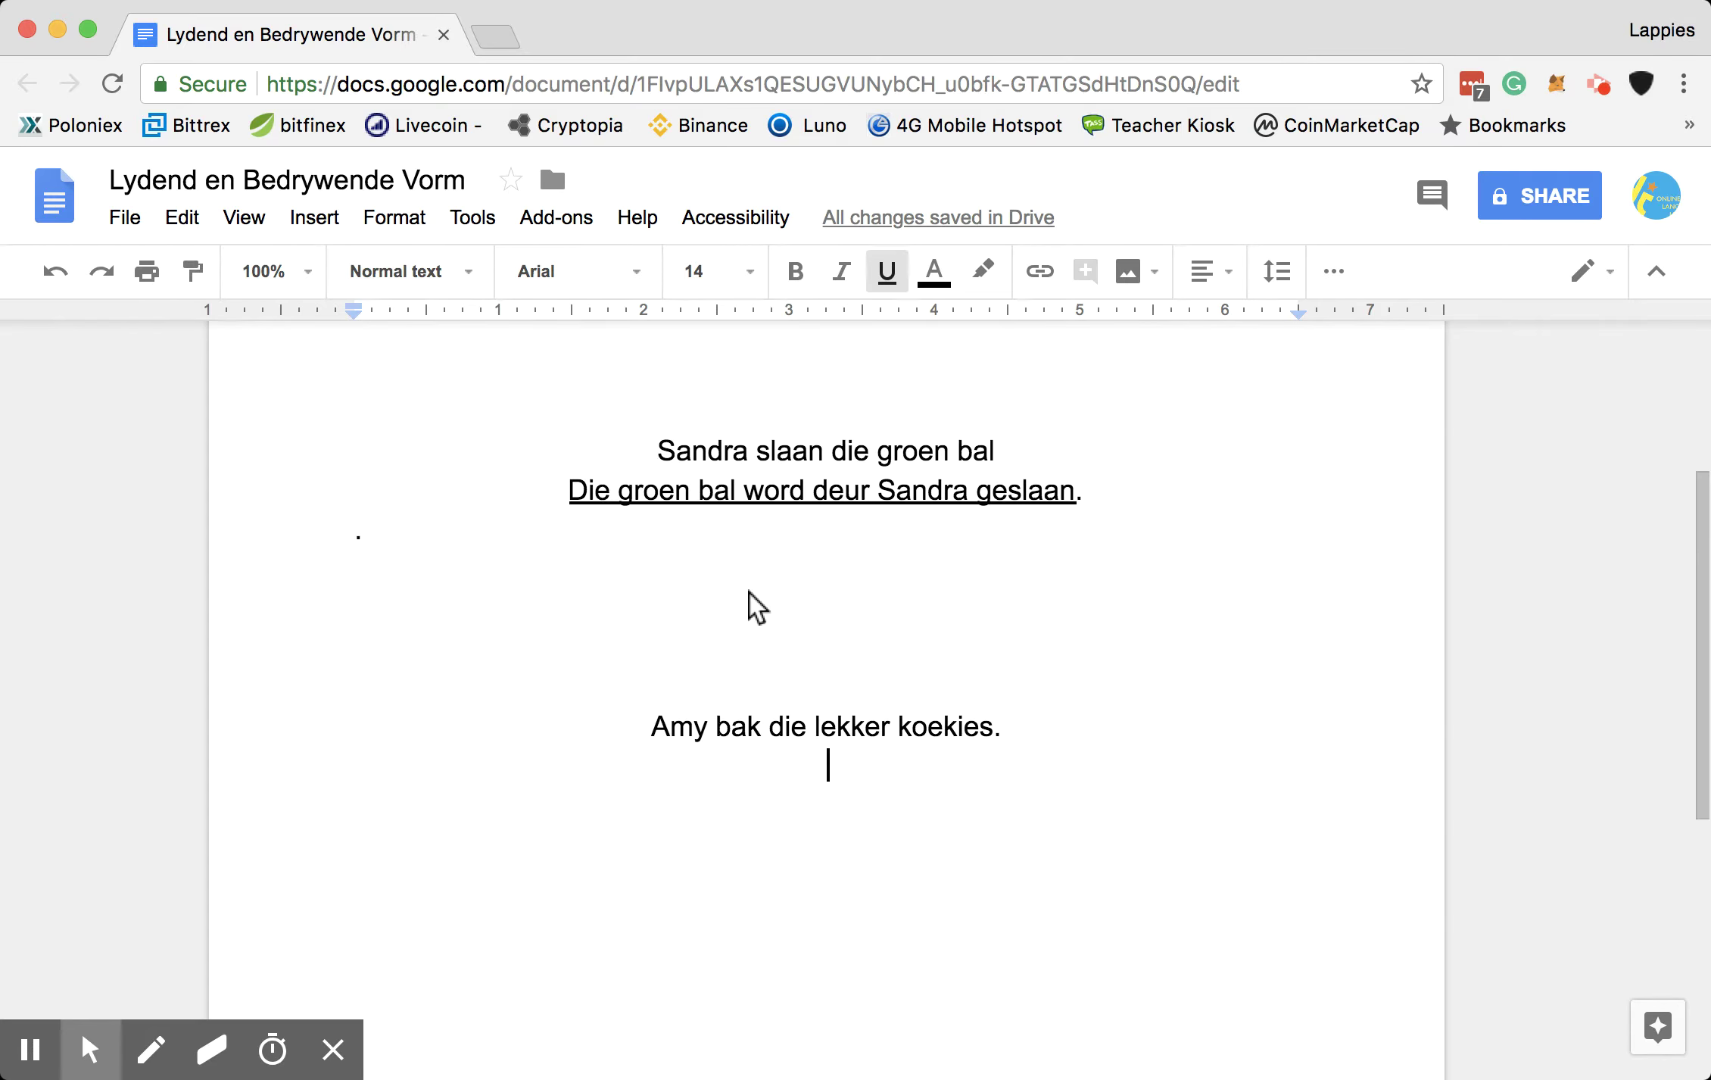
# - Write the third sentence's passive form on the underlined line: "Die lekker koekies word deur", the subject's name, and "gebak"
pyautogui.scroll(5, 760, 632)
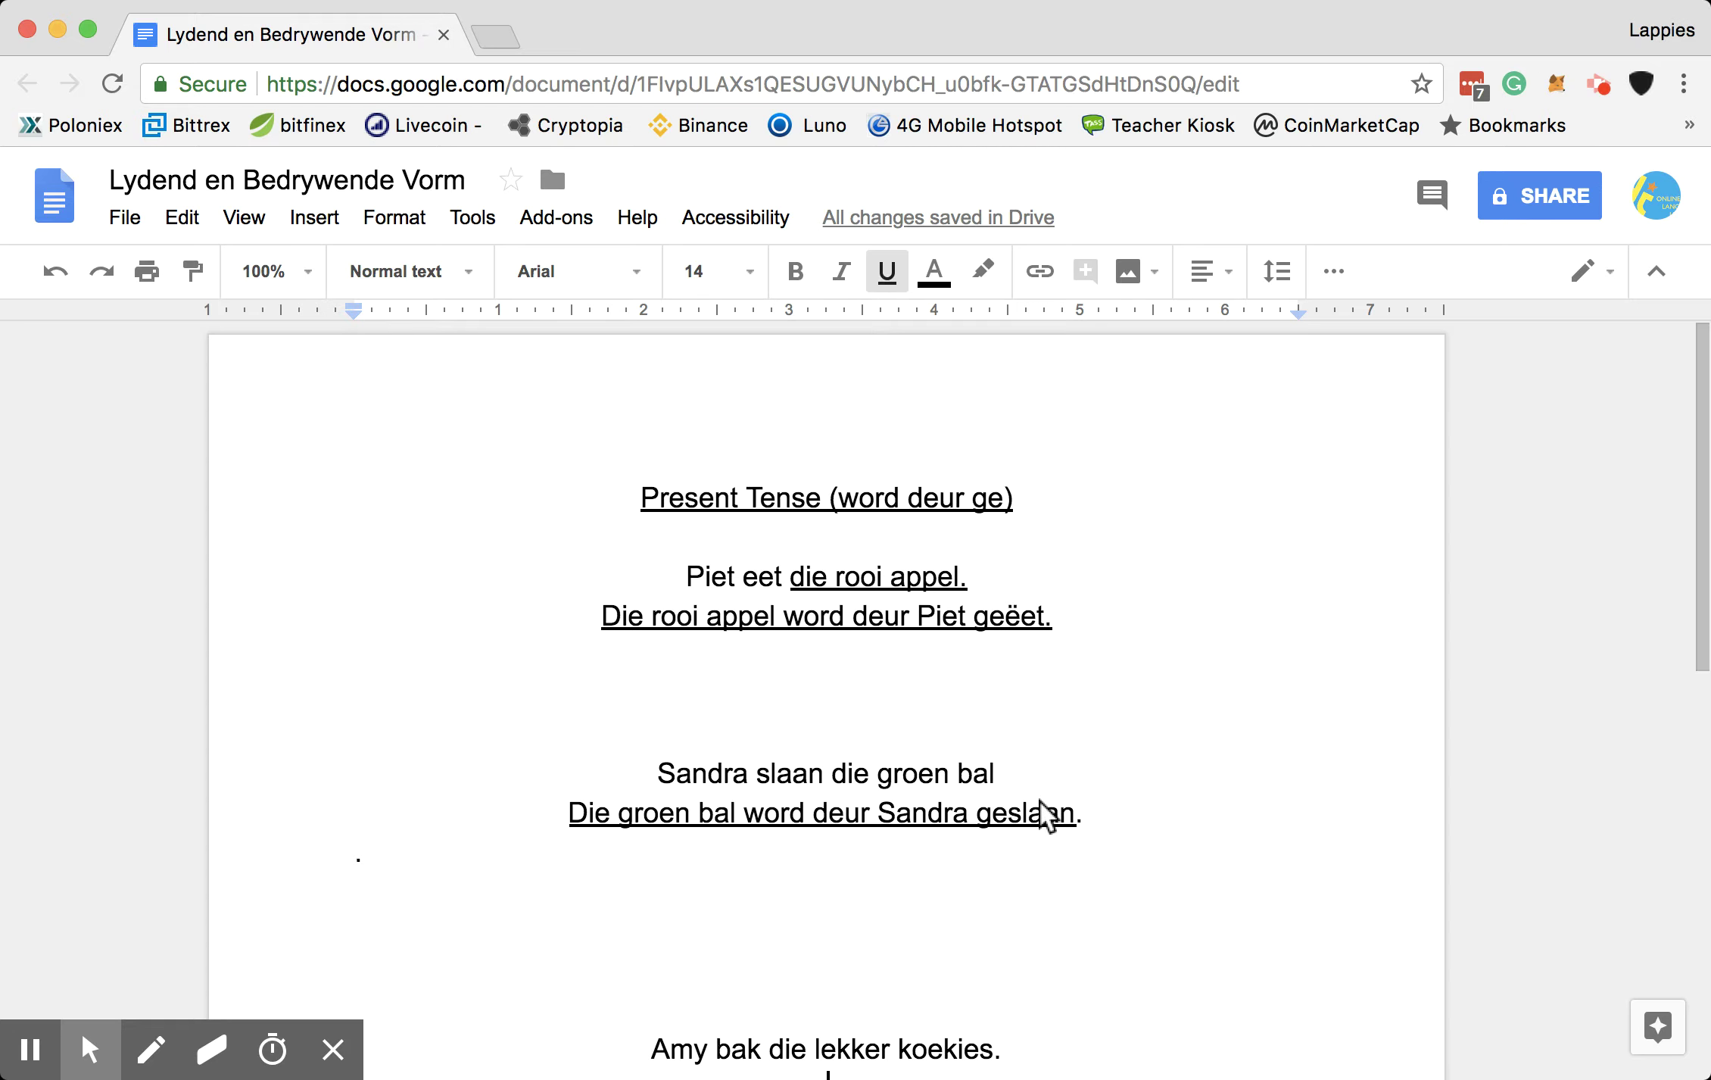
pyautogui.scroll(-5, 1166, 738)
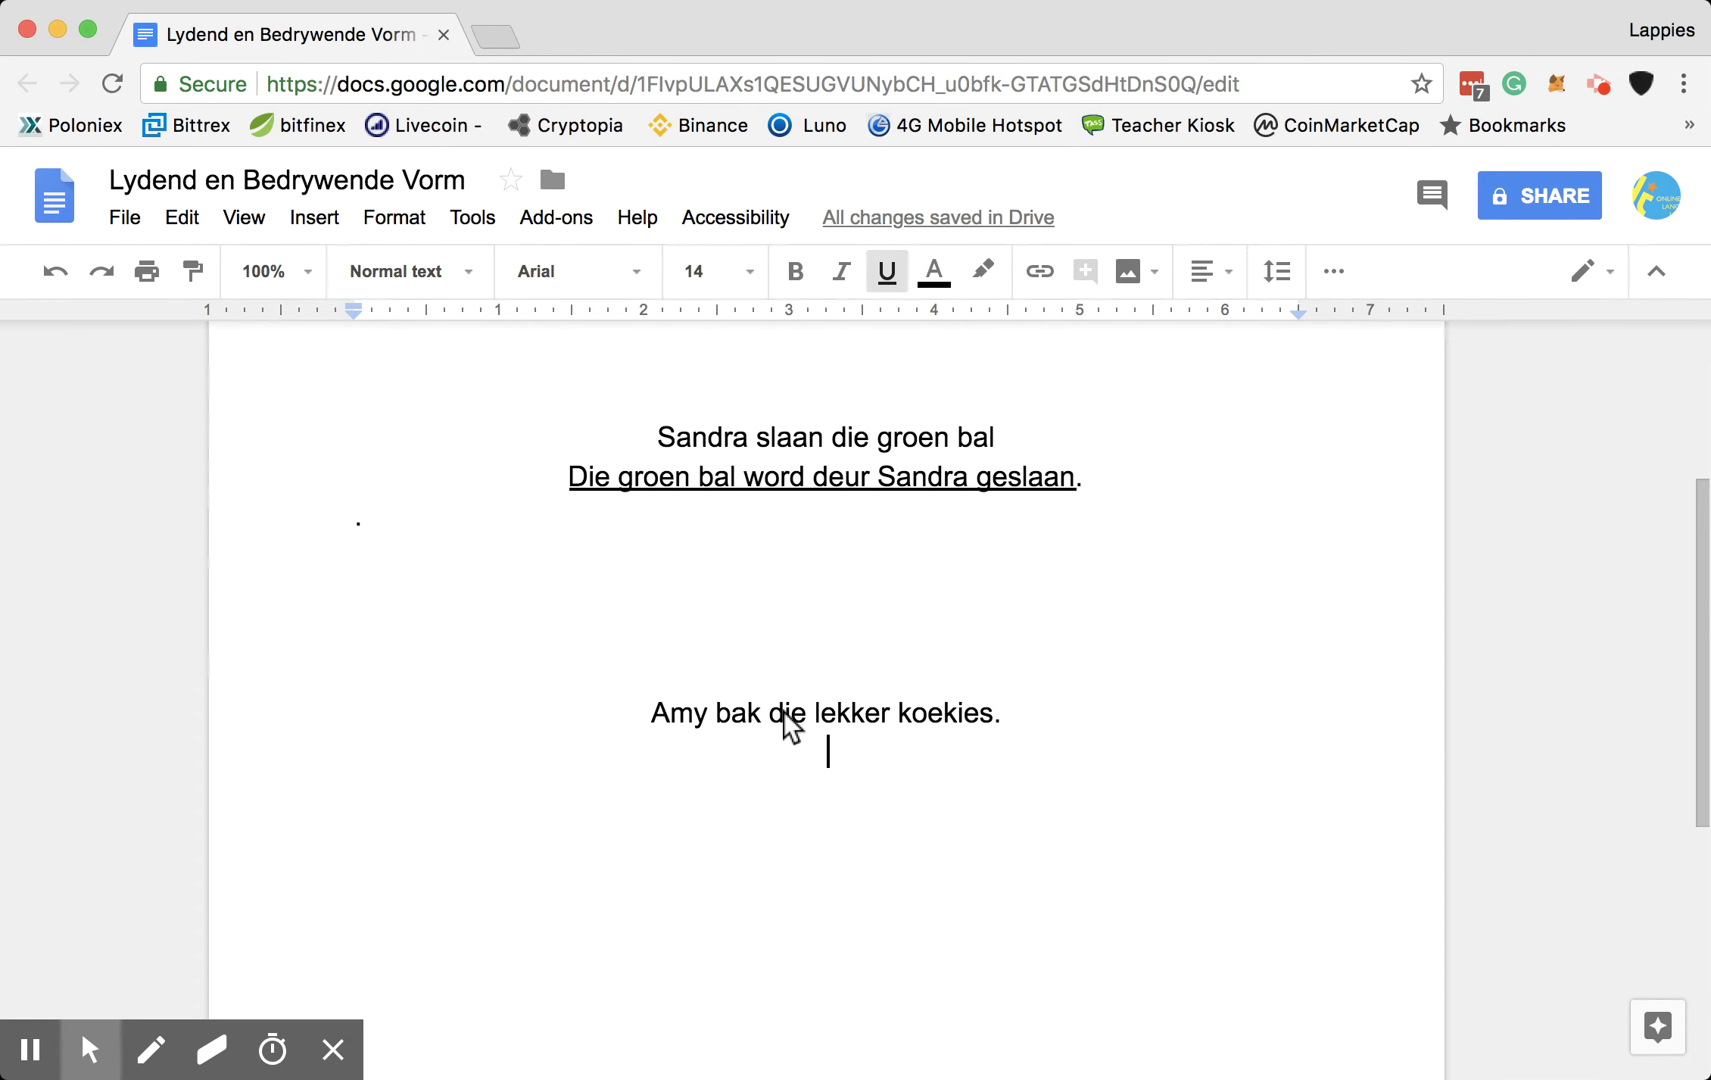
pyautogui.write('D')
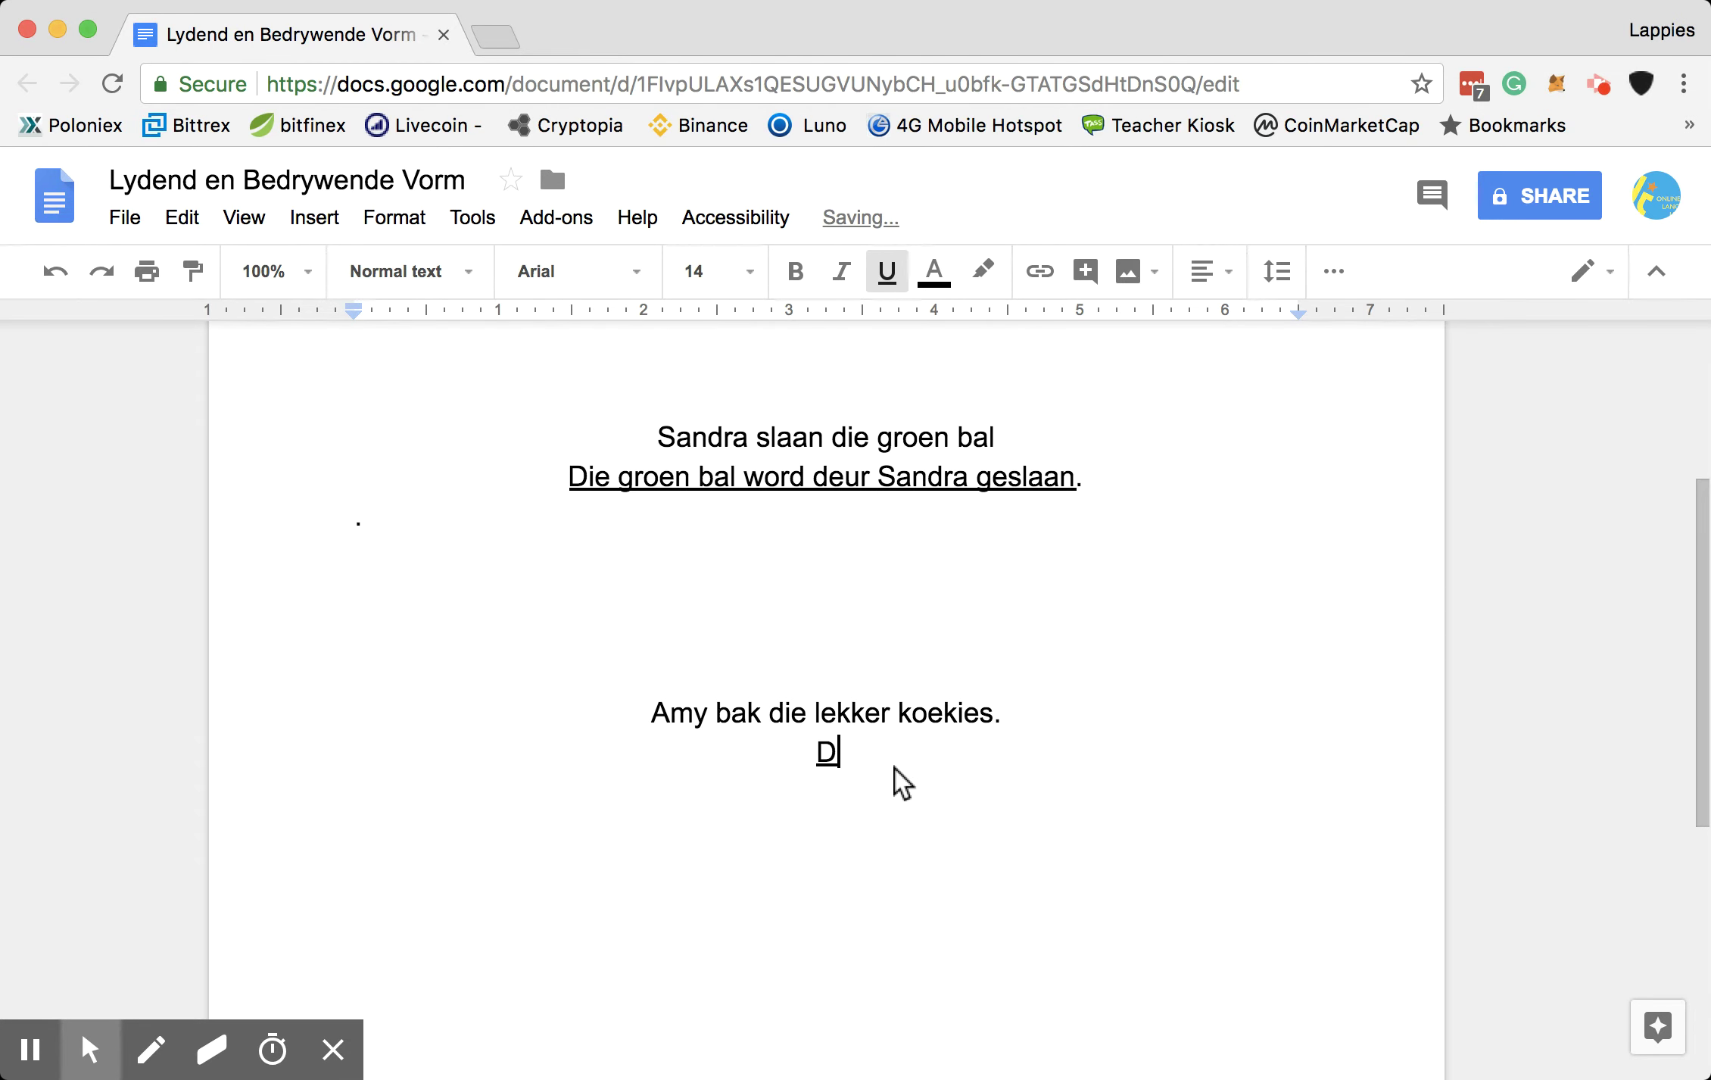
pyautogui.write('ie lekker k')
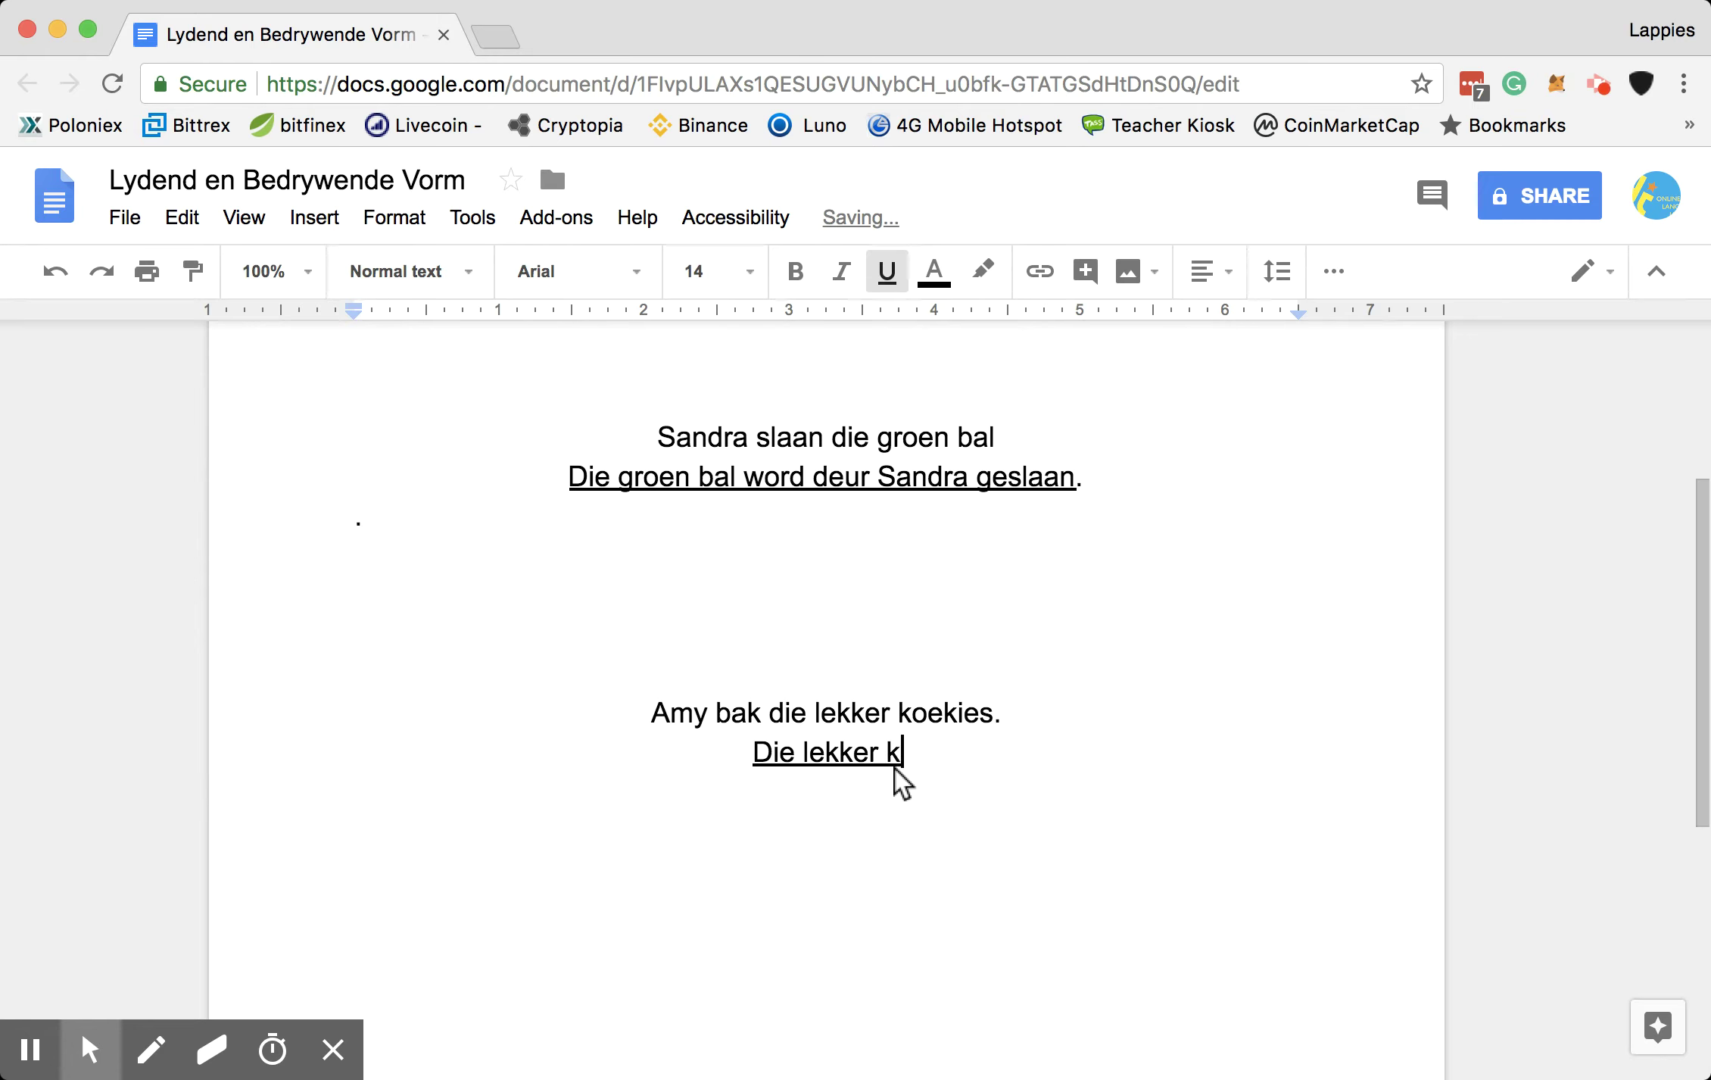
pyautogui.write('oekies wo')
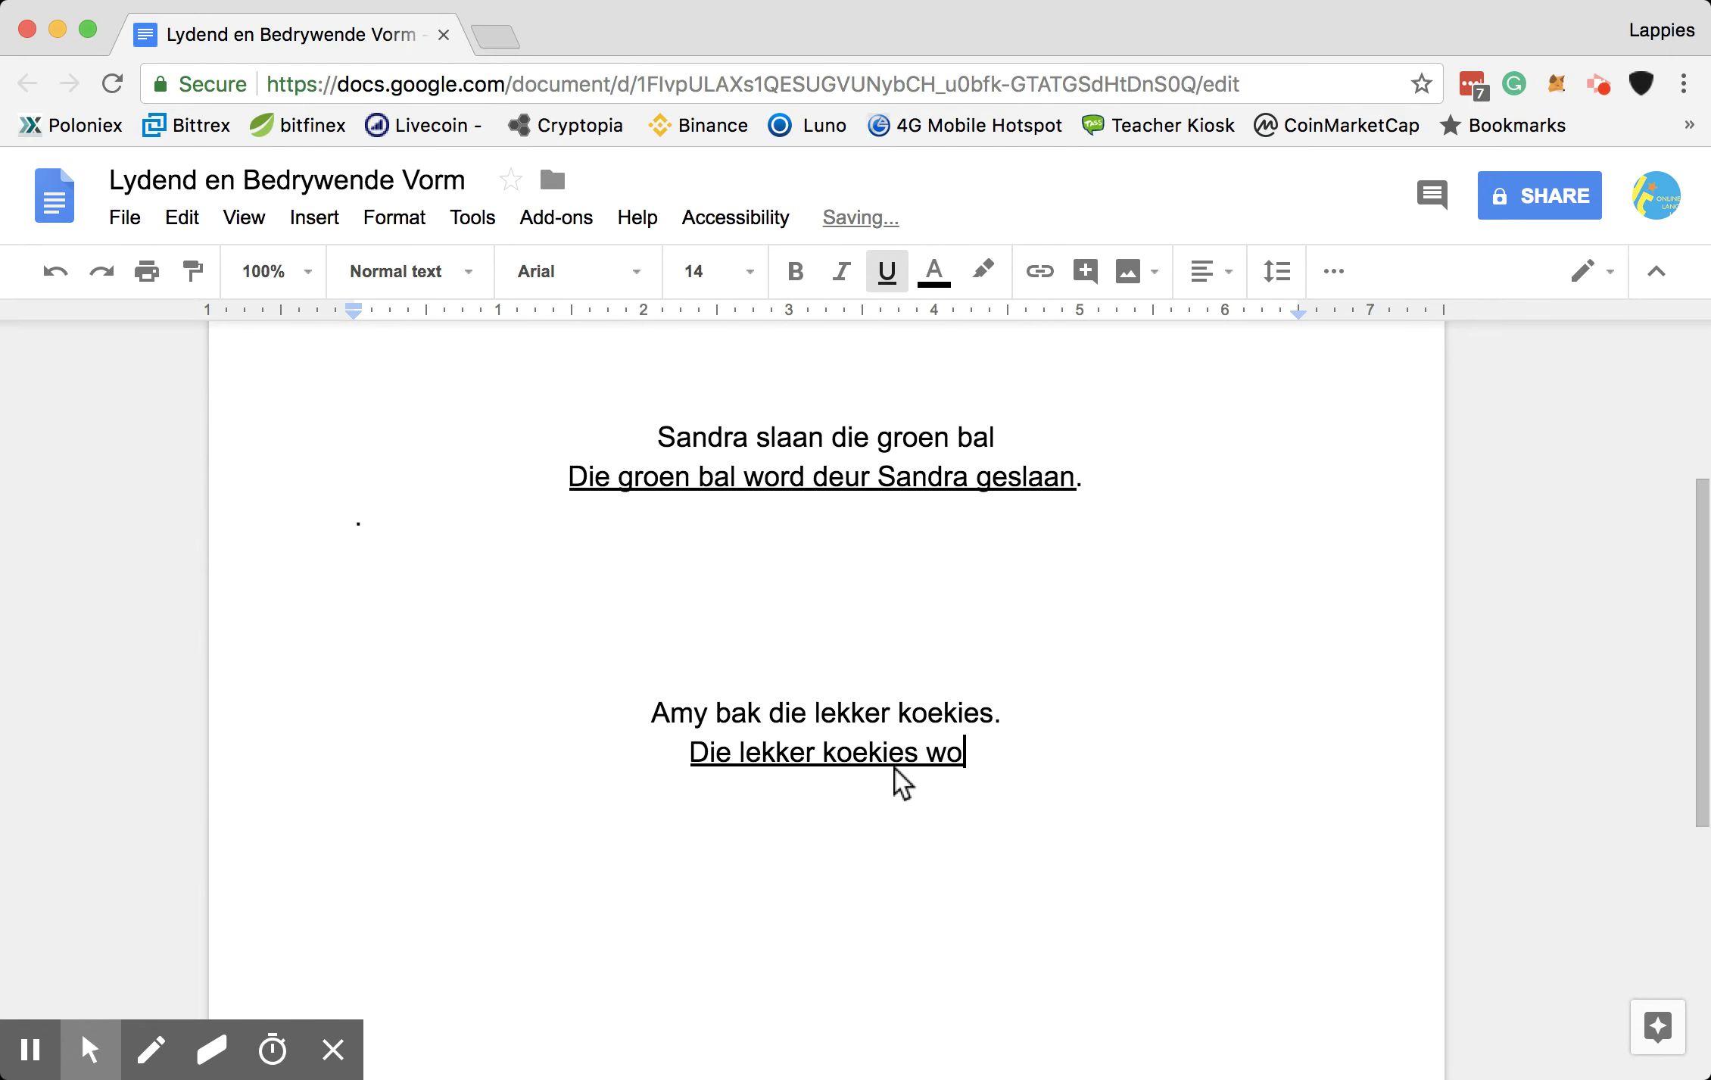
pyautogui.write('rd deur')
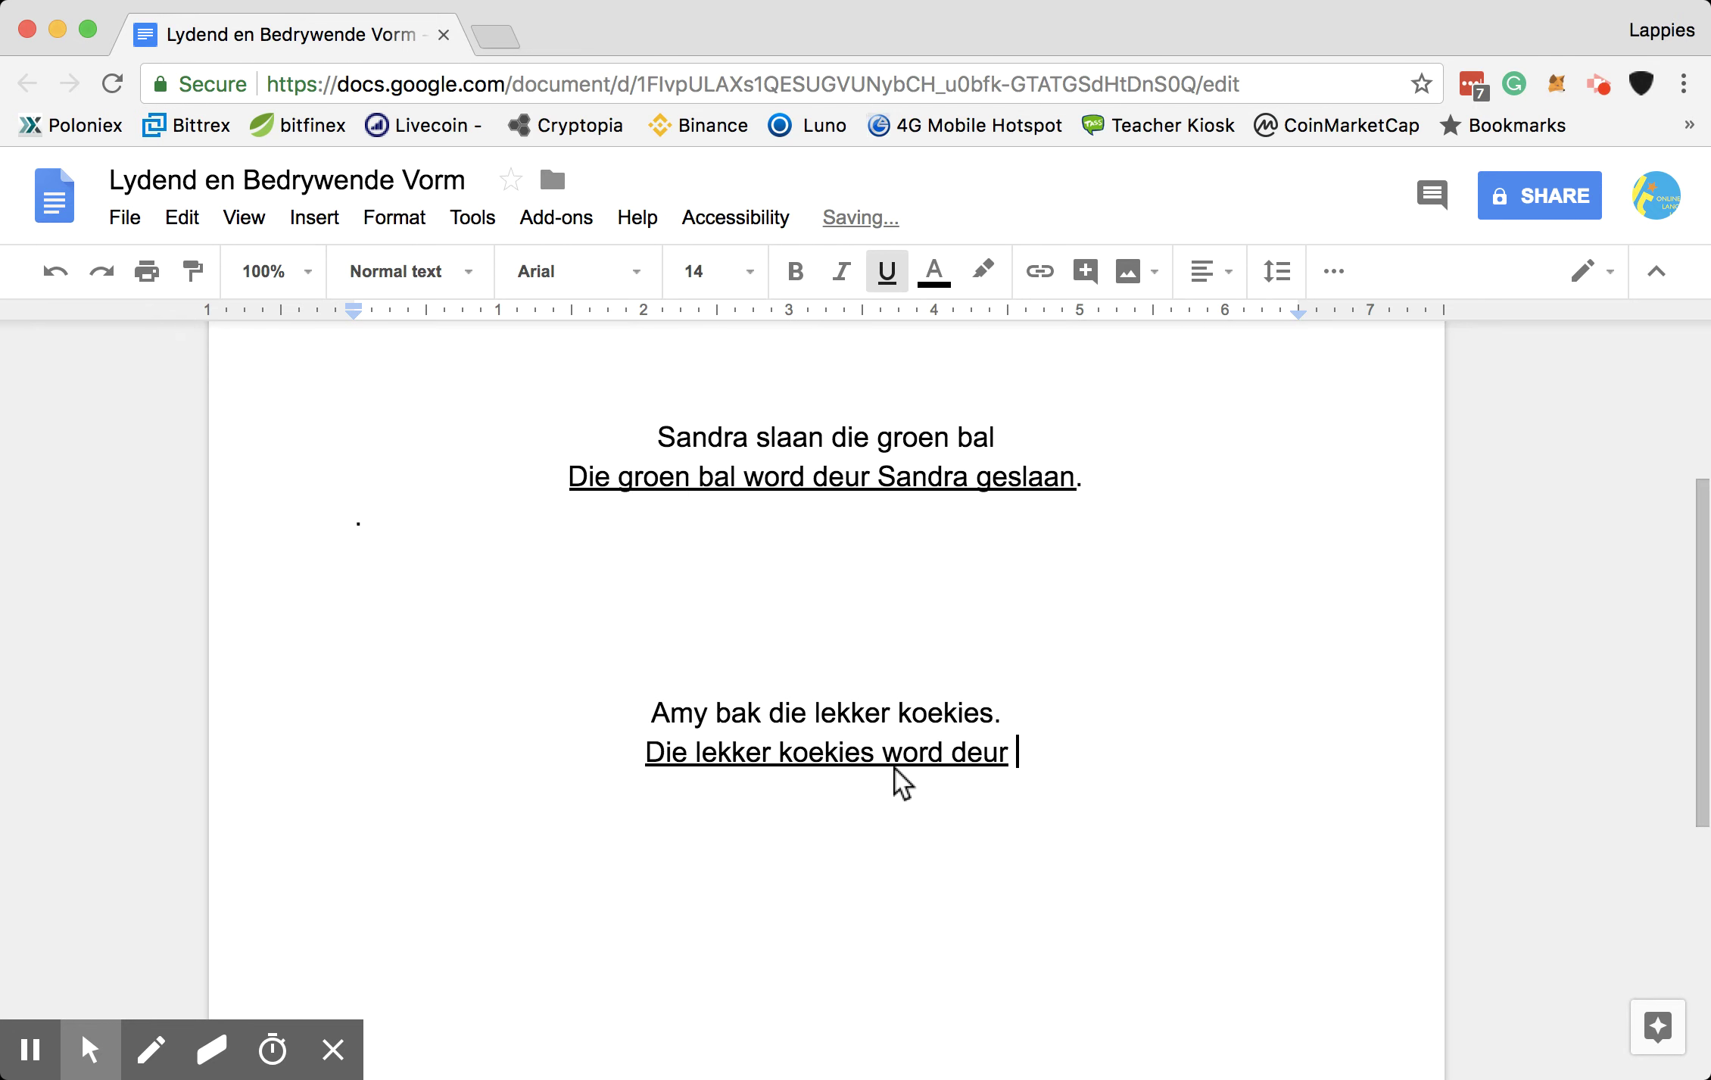
pyautogui.click(895, 768)
pyautogui.write('A')
pyautogui.press('BackSpace')
pyautogui.click(1027, 747)
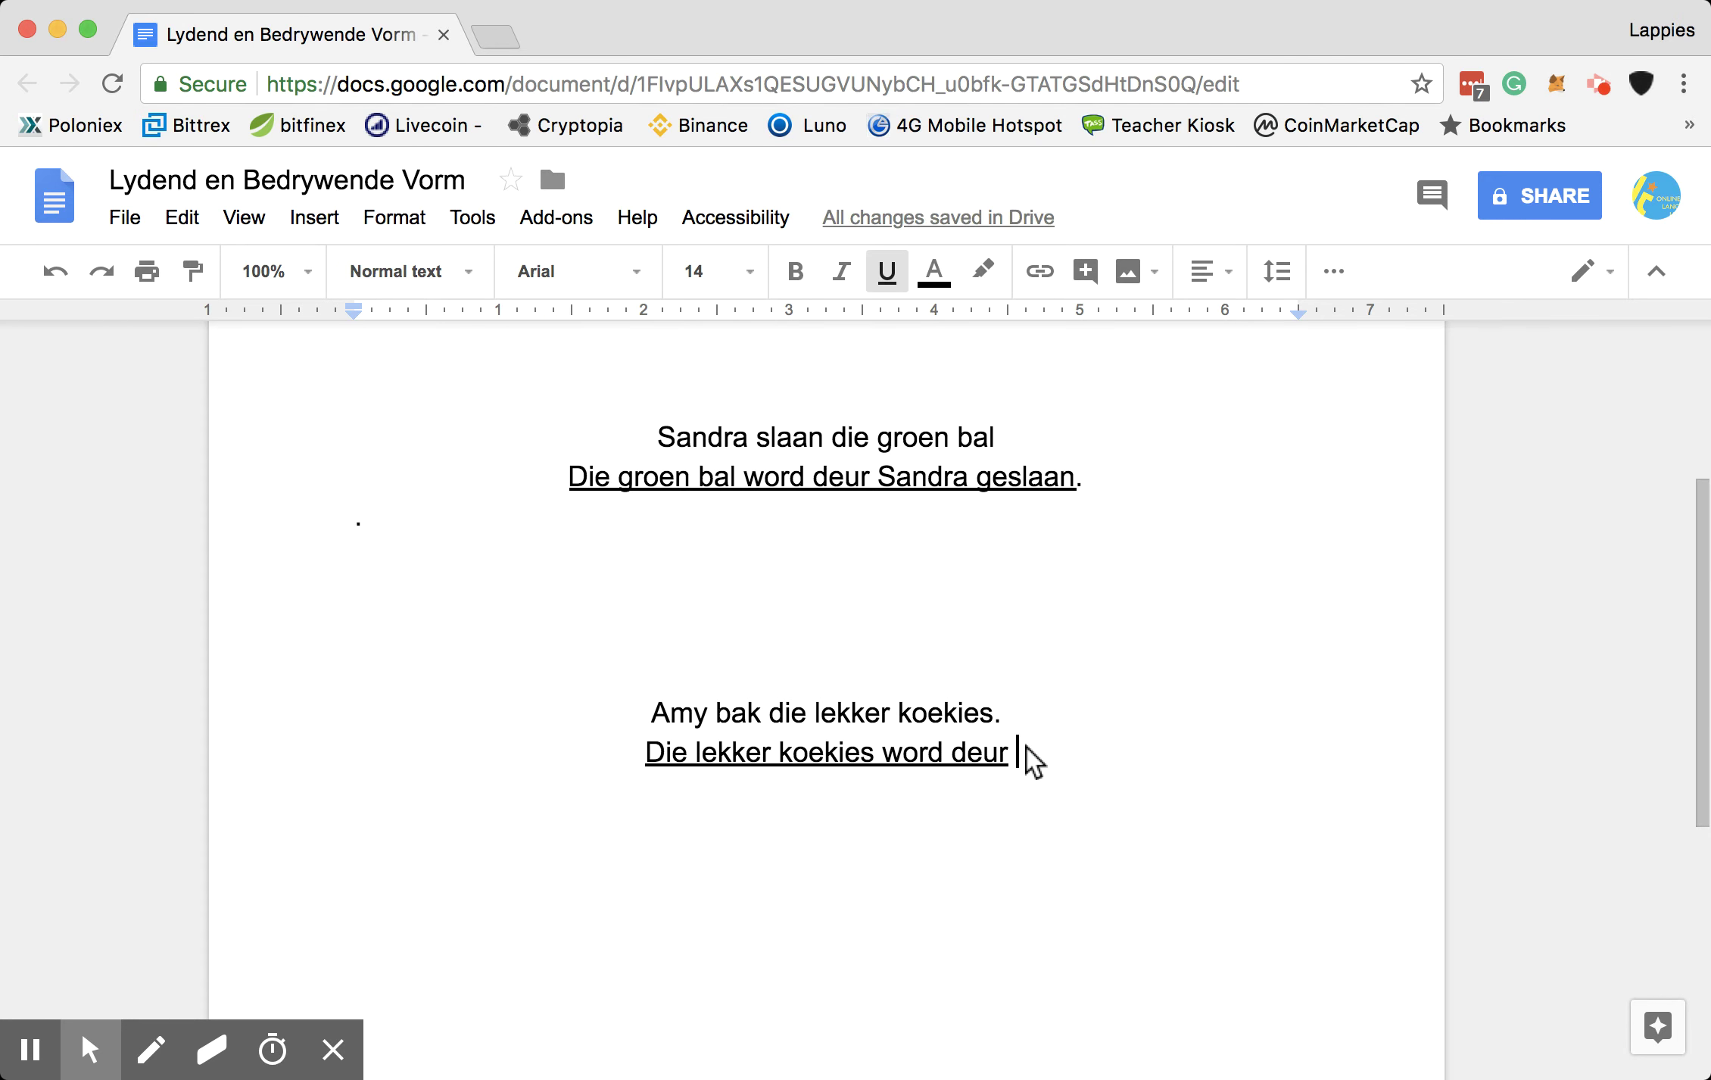
pyautogui.write('Amy gebak')
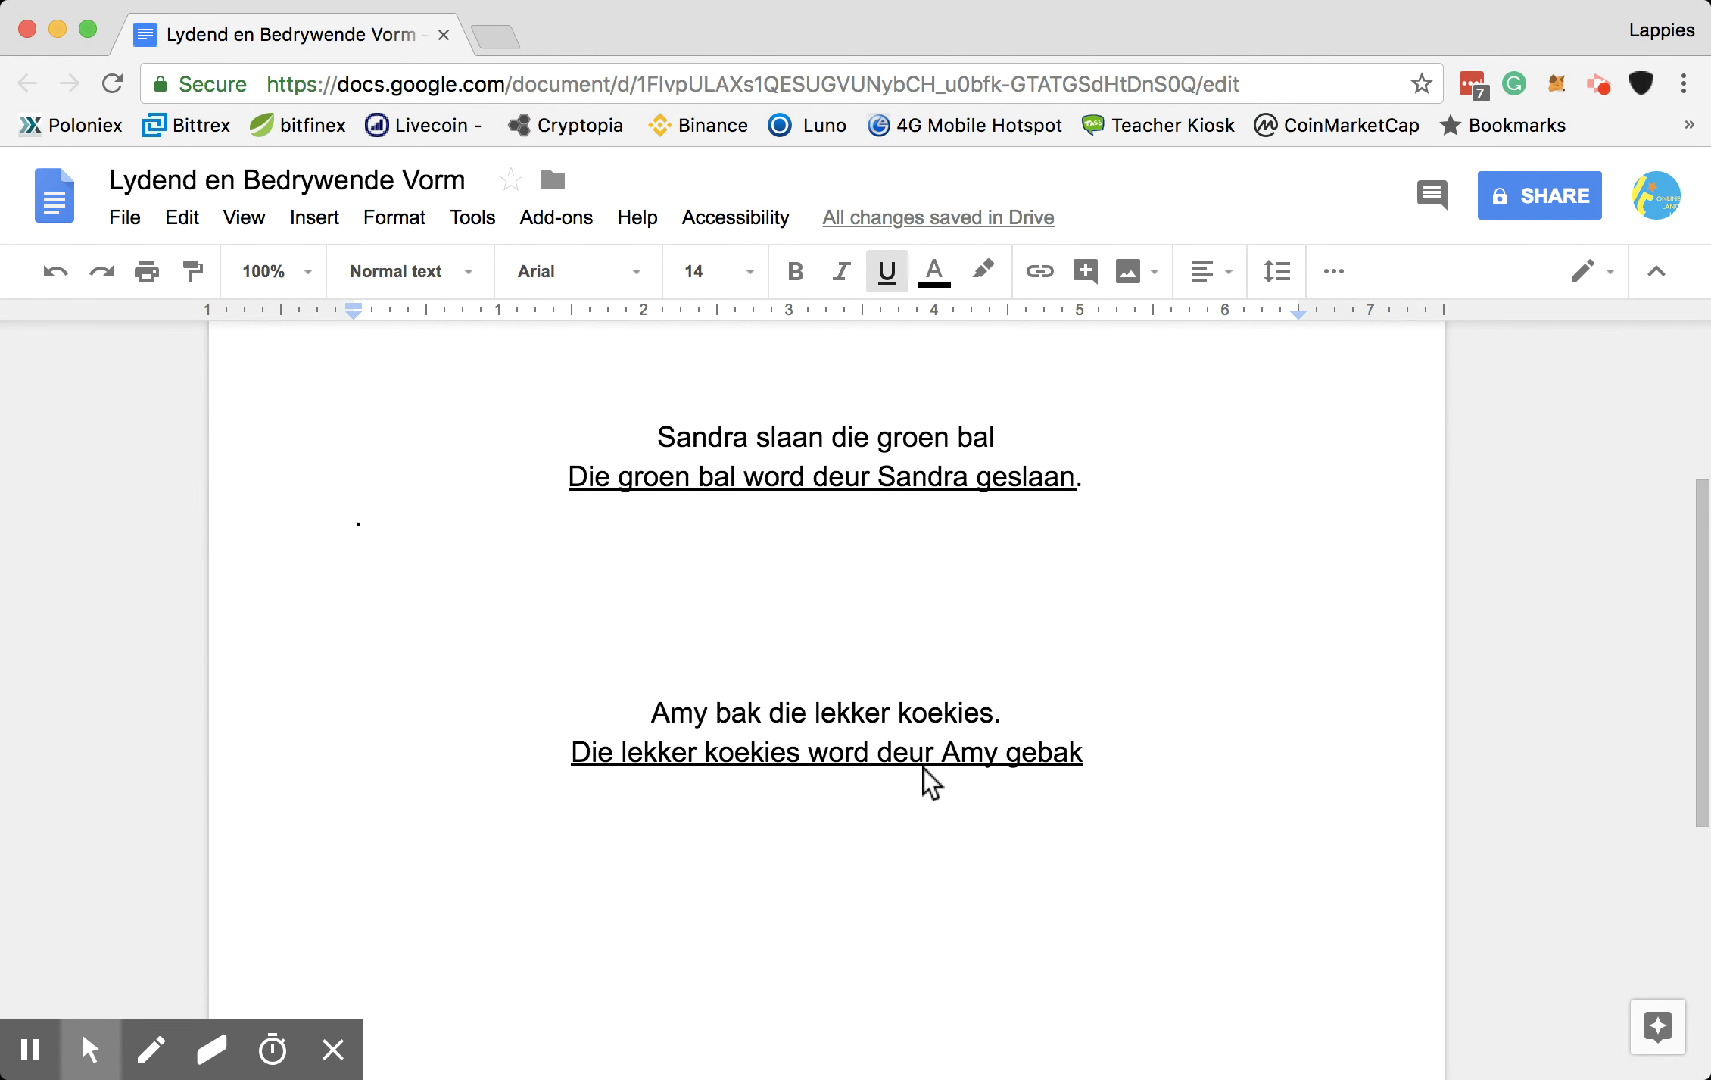
pyautogui.scroll(3, 931, 780)
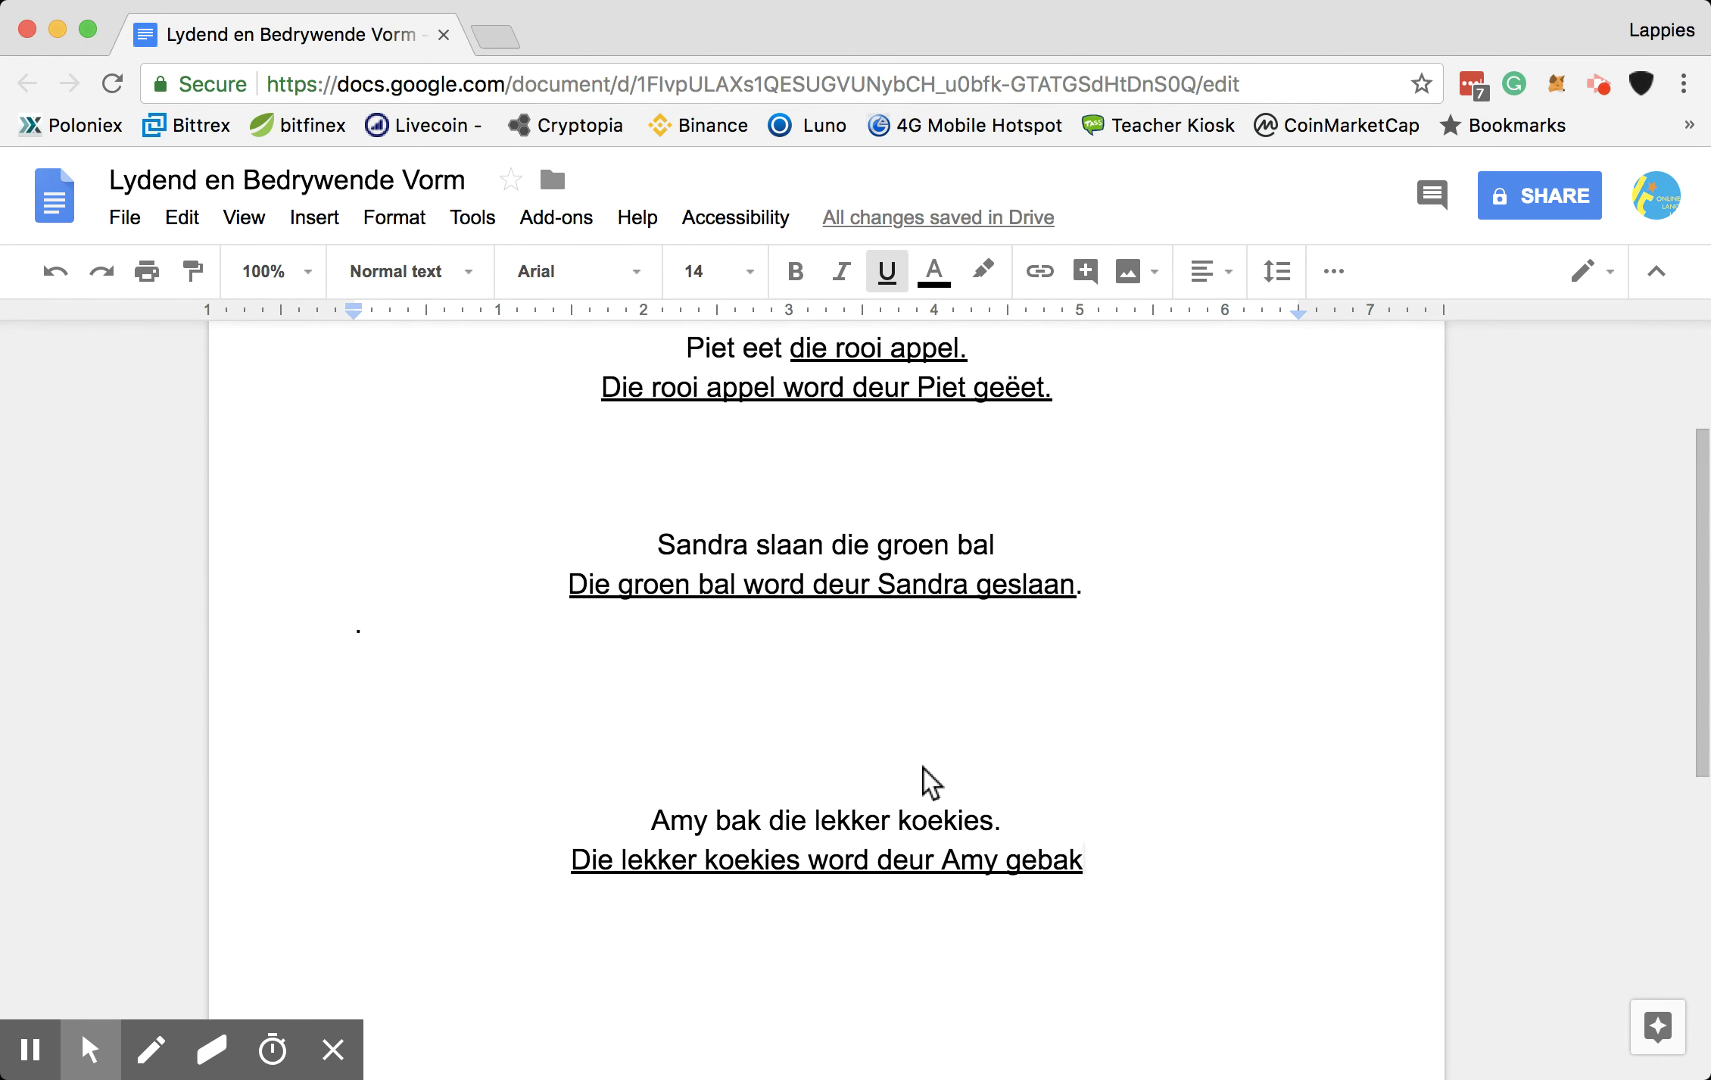
pyautogui.scroll(5, 931, 780)
pyautogui.scroll(-6, 932, 780)
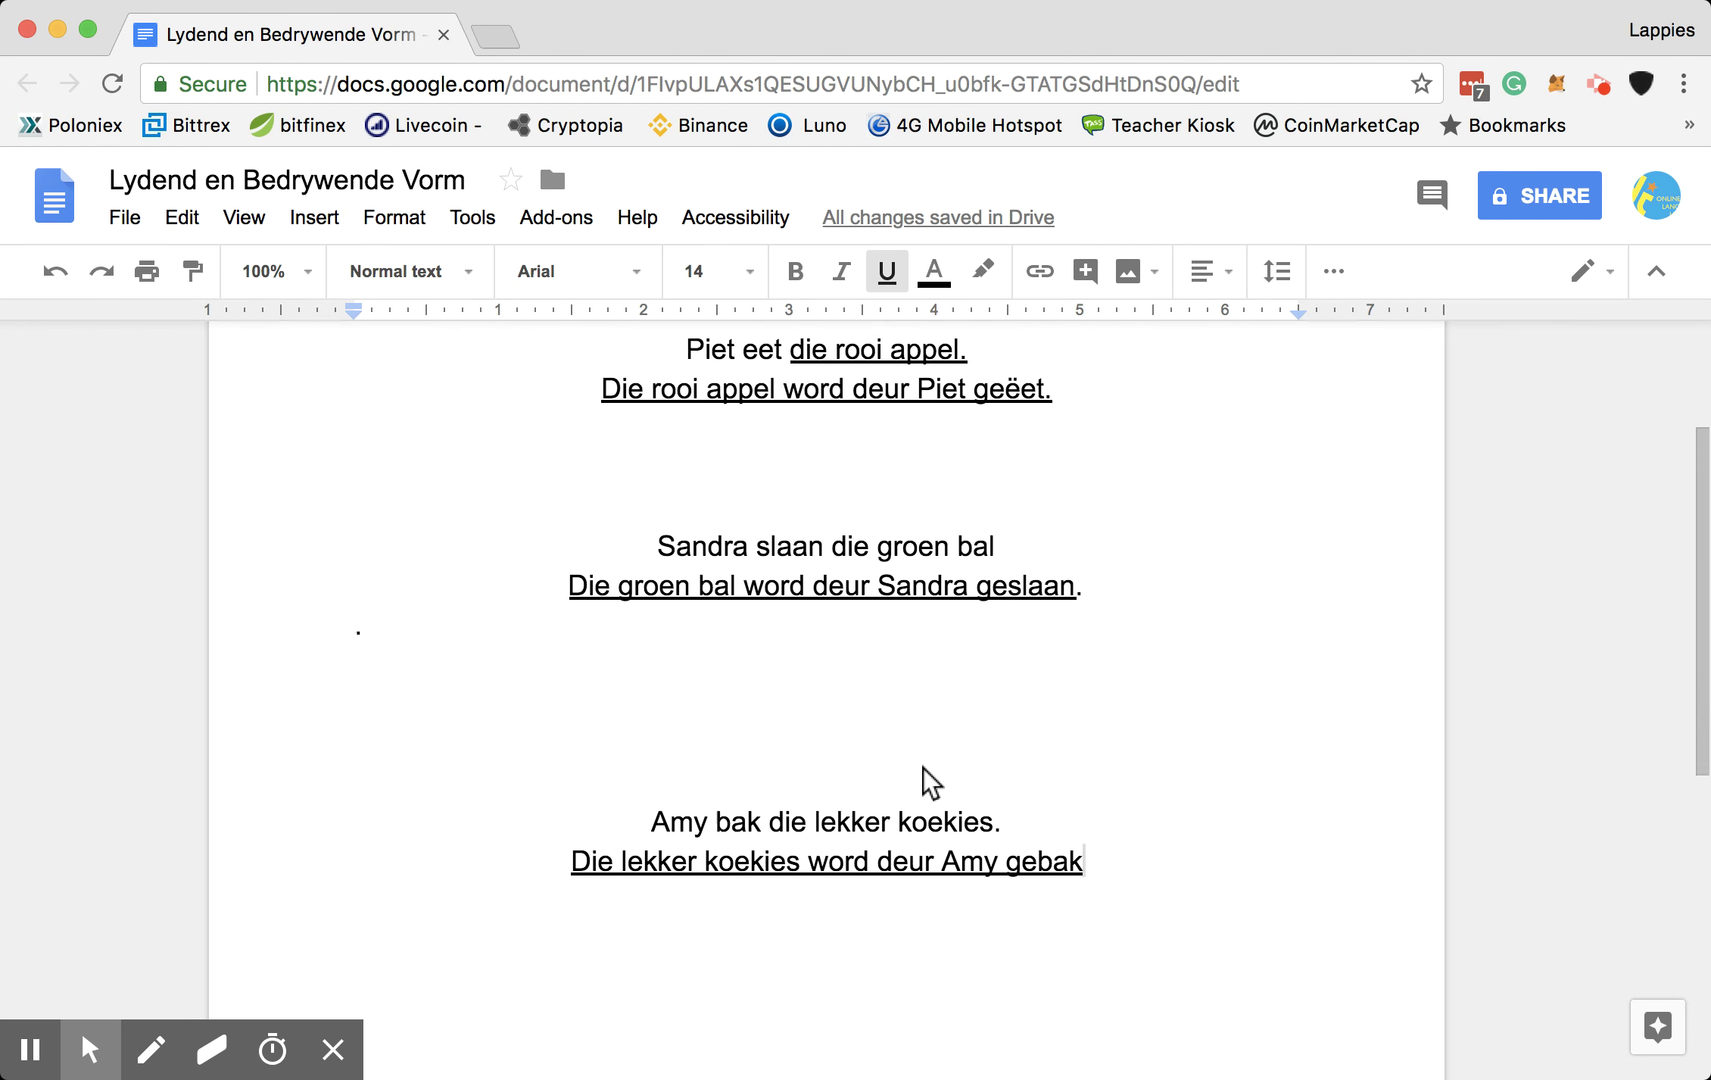